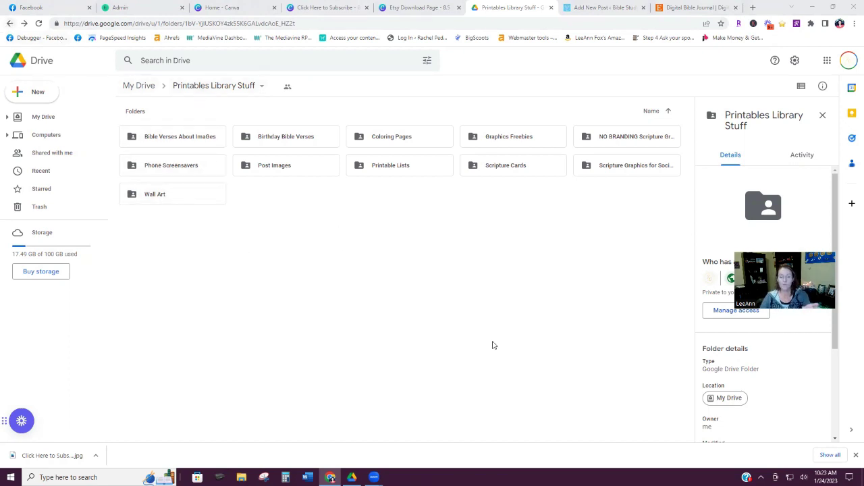
# Return to My Drive and open the Printables Library Stuff folder
pyautogui.hotkey('alt', 'Left')
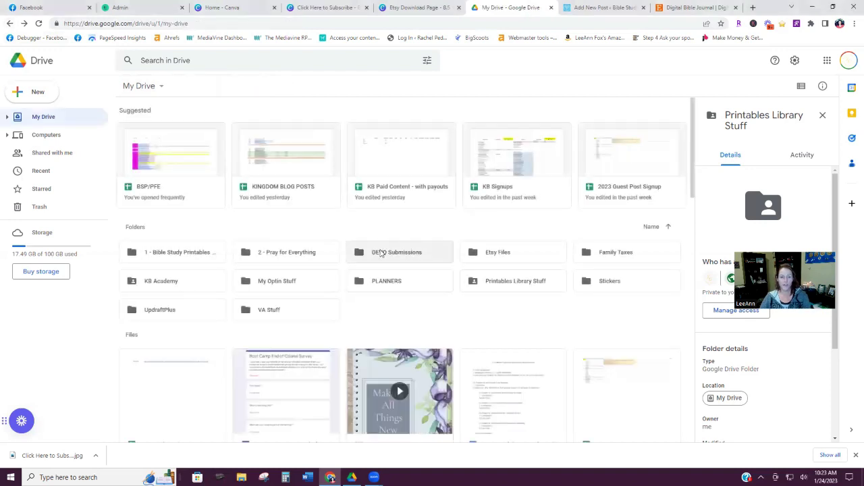
pyautogui.click(520, 287)
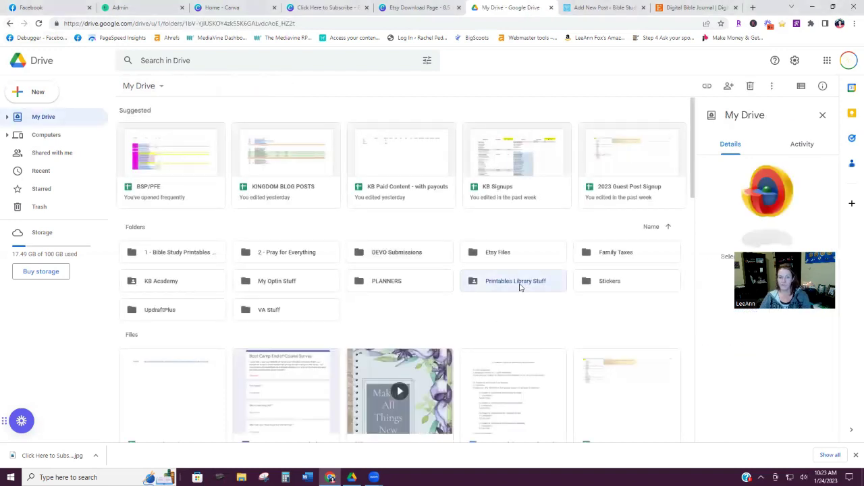
pyautogui.doubleClick(520, 286)
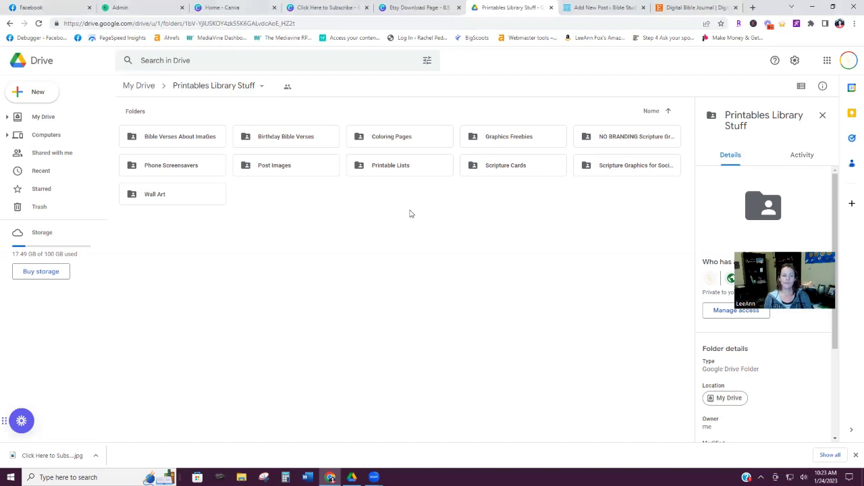
# Open the Phone Screensavers folder and view the images in its Cross subfolder
pyautogui.click(176, 168)
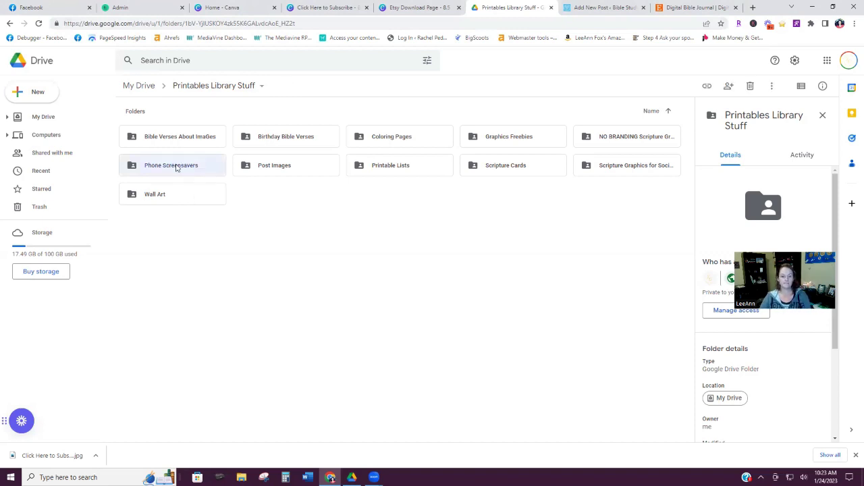
pyautogui.doubleClick(177, 168)
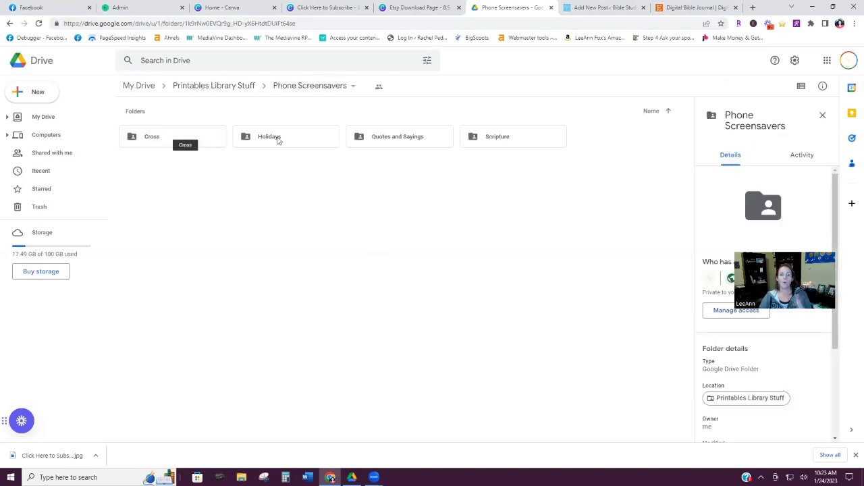
pyautogui.click(179, 142)
pyautogui.doubleClick(179, 142)
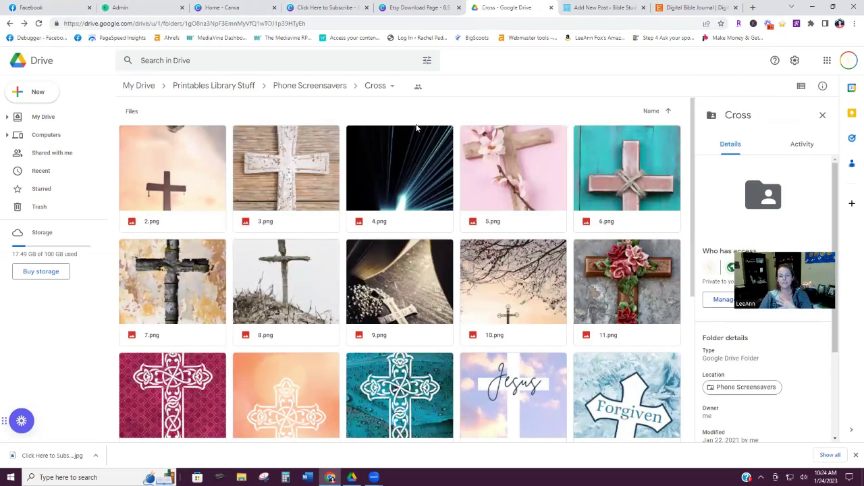
# Go back to Phone Screensavers and open the Easter folder inside Holidays
pyautogui.hotkey('alt', 'Left')
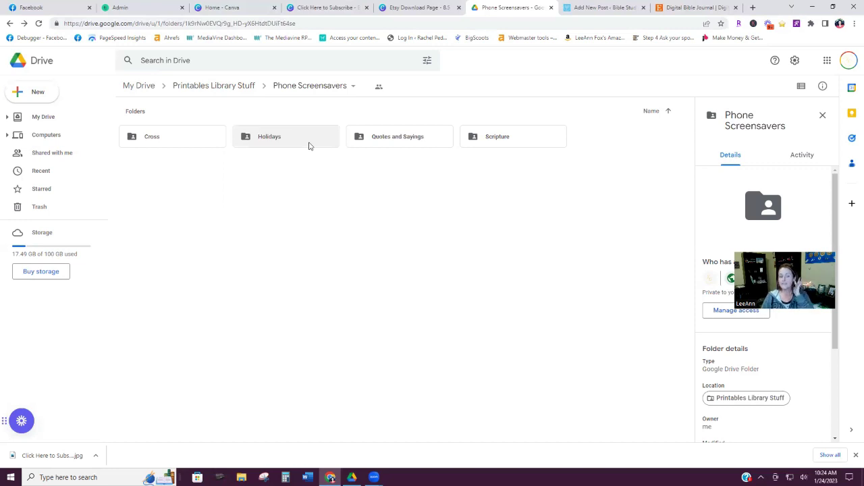
pyautogui.doubleClick(273, 144)
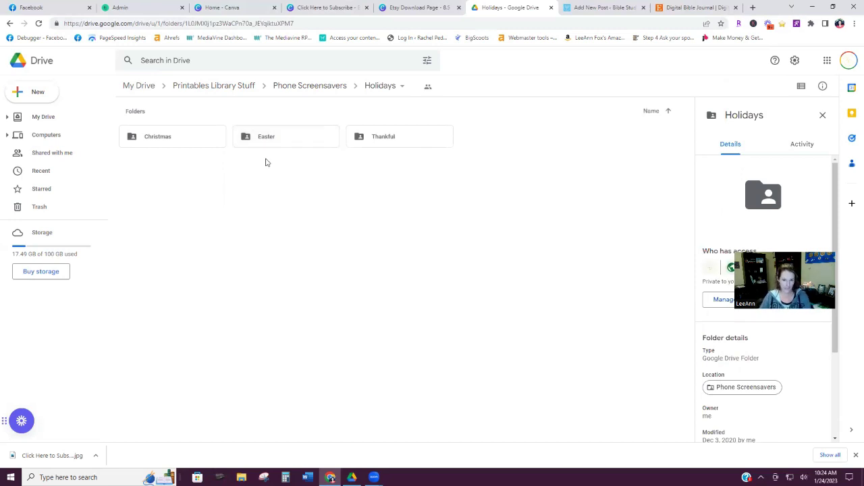
pyautogui.click(293, 140)
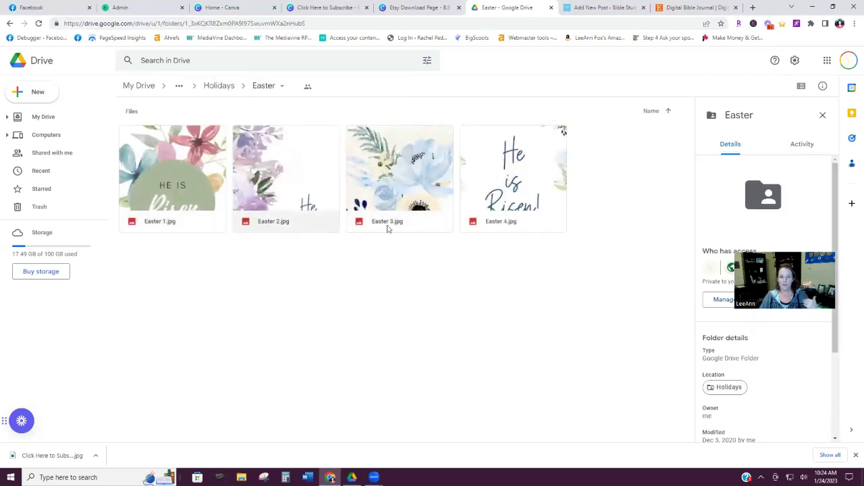
pyautogui.hotkey('alt', 'Left')
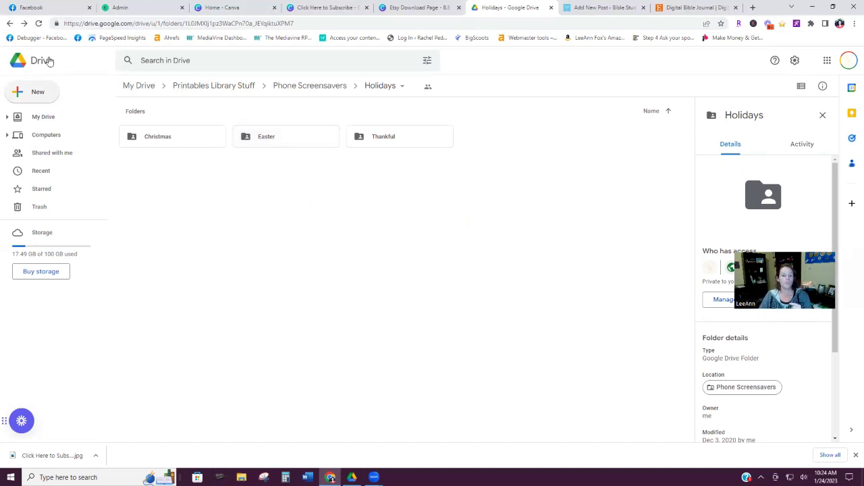
pyautogui.doubleClick(295, 147)
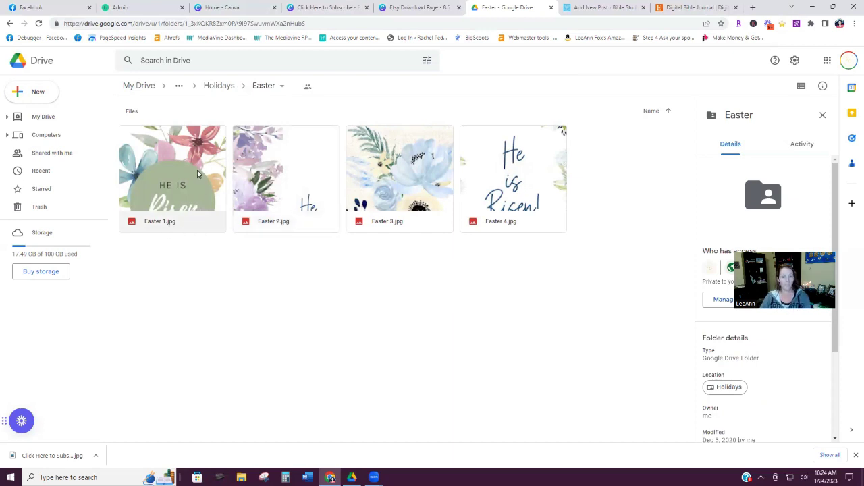
# Open the link sharing settings for Easter 1.jpg and review the roles available to link visitors
pyautogui.rightClick(166, 161)
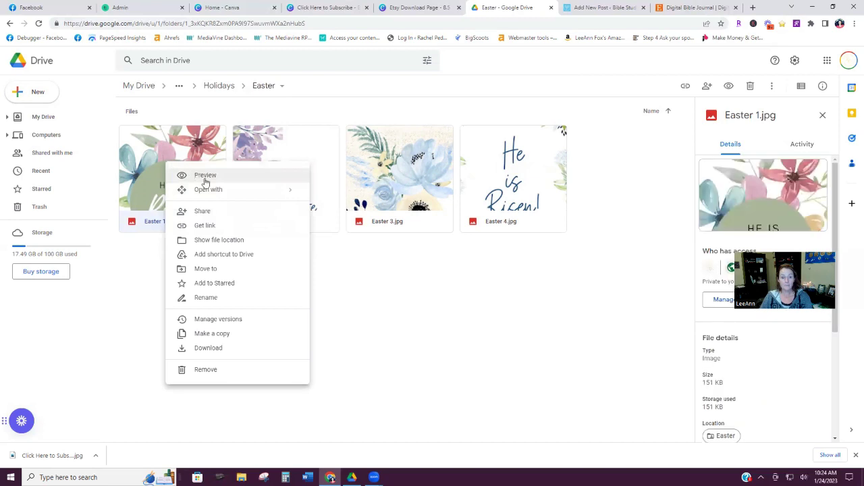
pyautogui.click(205, 226)
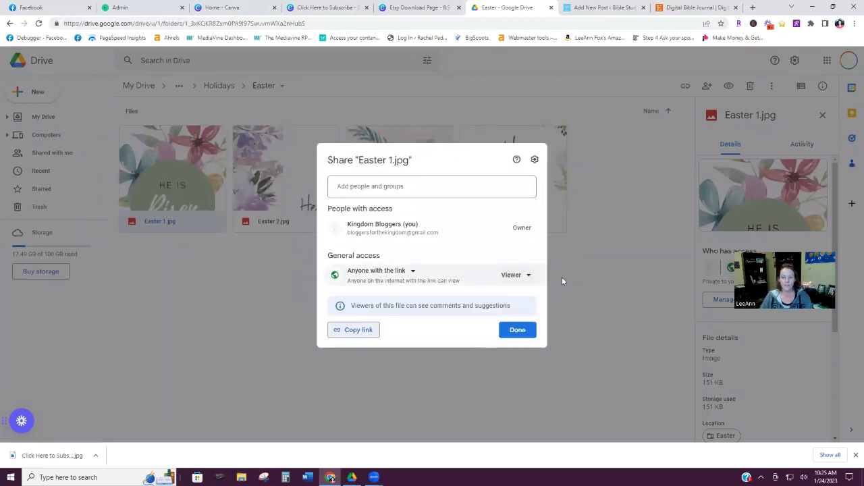
pyautogui.click(527, 277)
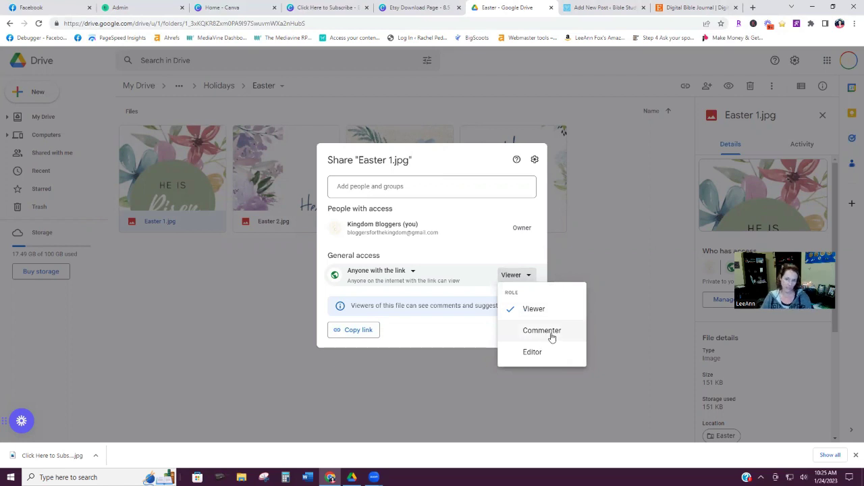
pyautogui.click(497, 247)
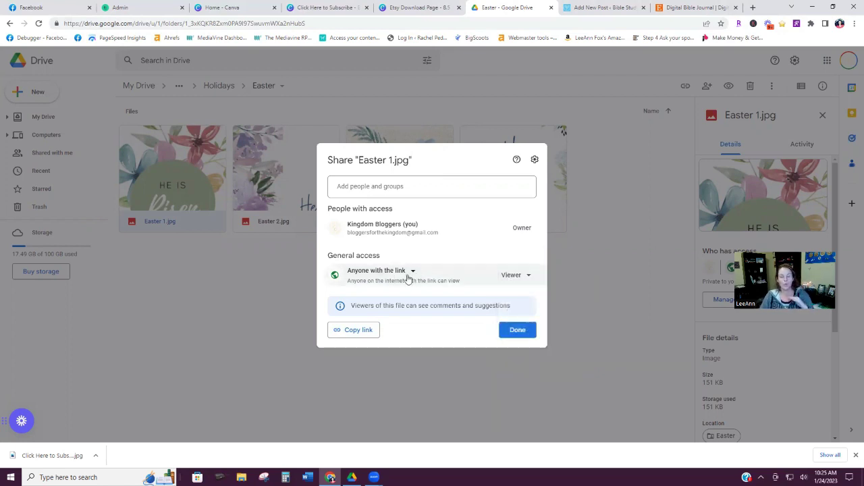
# Switch the general access of Easter 1.jpg to Restricted and back to Anyone with the link
pyautogui.click(407, 277)
pyautogui.click(398, 289)
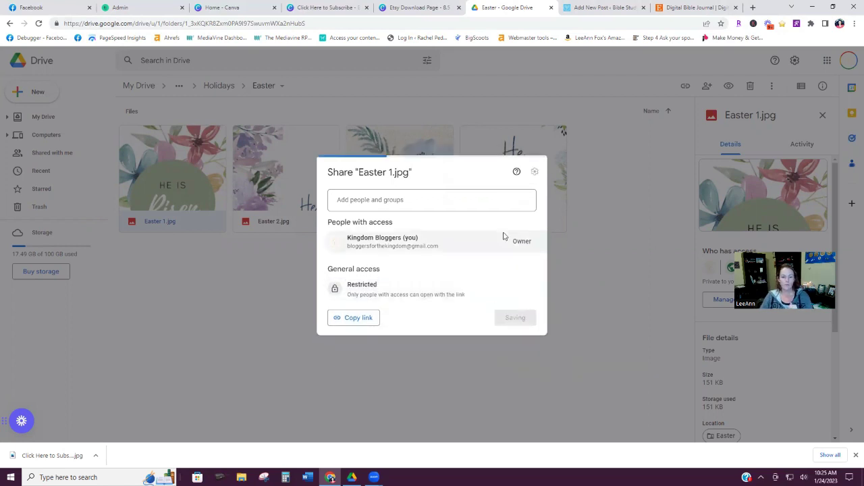
pyautogui.click(379, 286)
pyautogui.click(397, 326)
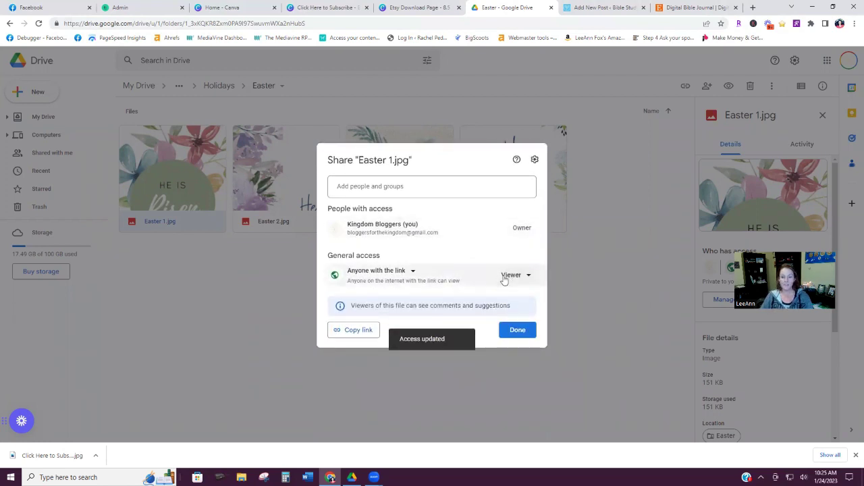
# Copy the sharing link of Easter 1.jpg and close its sharing settings
pyautogui.click(353, 330)
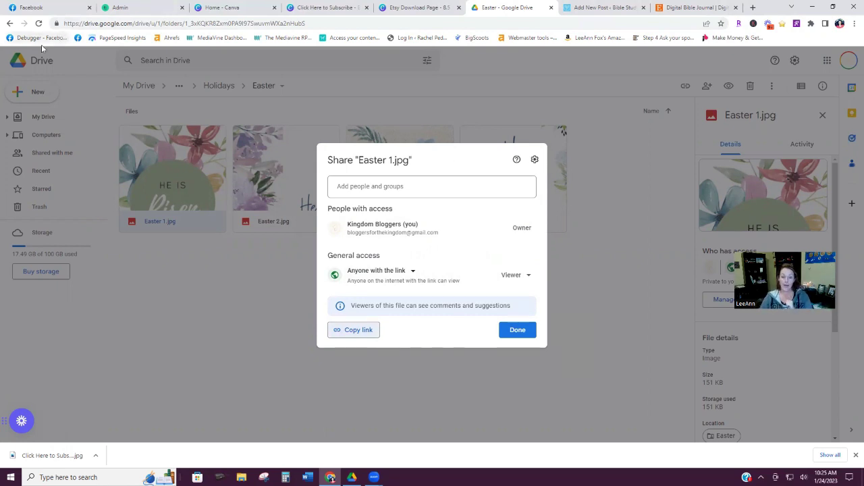
pyautogui.click(167, 282)
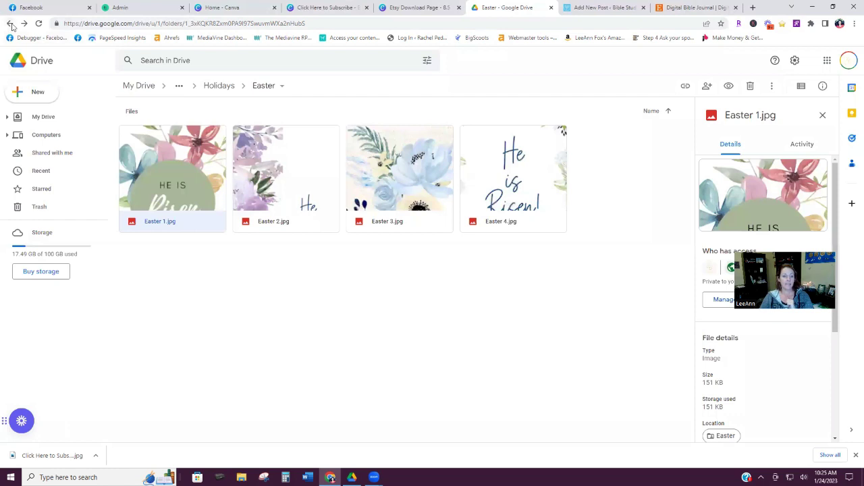
# Return to the Printables Library Stuff folder and view the link sharing settings of its Phone Screensavers folder
pyautogui.click(10, 24)
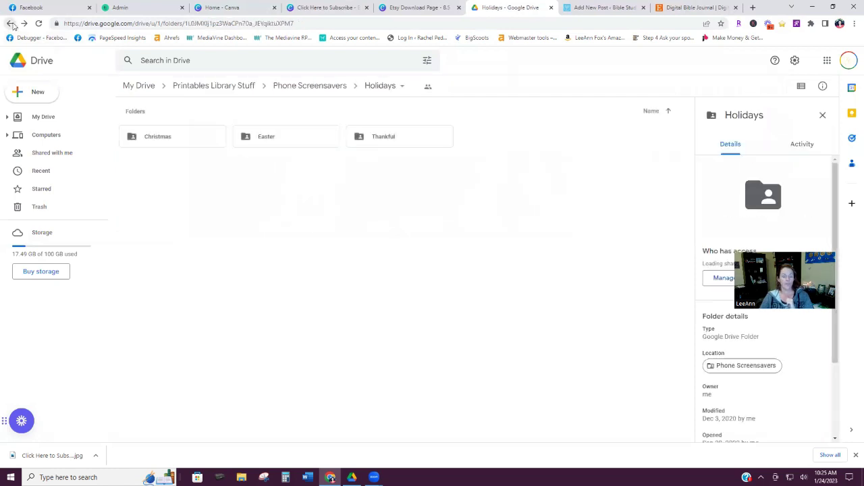
pyautogui.click(11, 24)
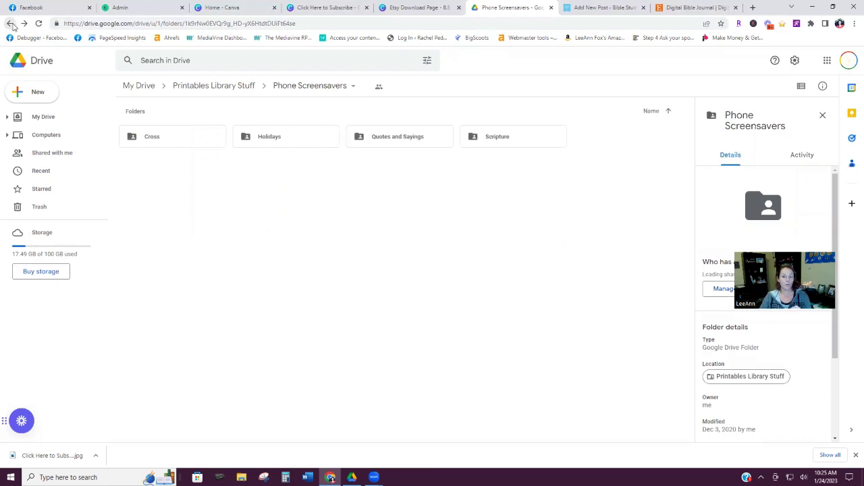
pyautogui.click(11, 24)
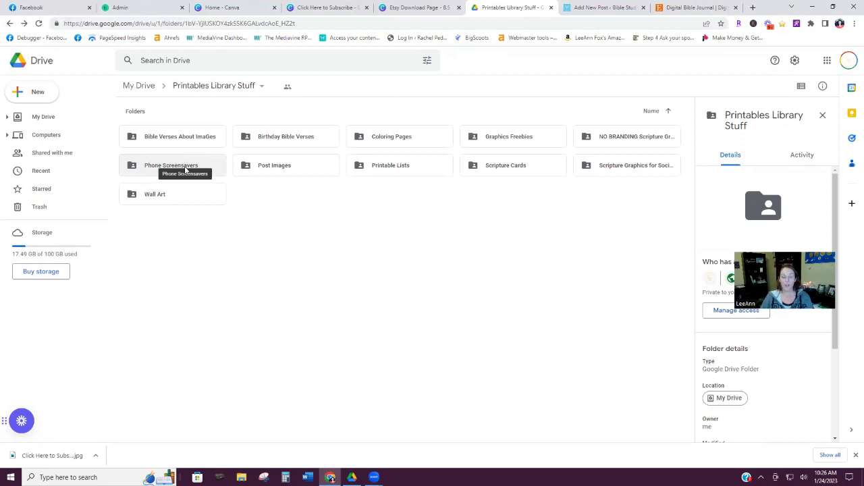
pyautogui.rightClick(194, 167)
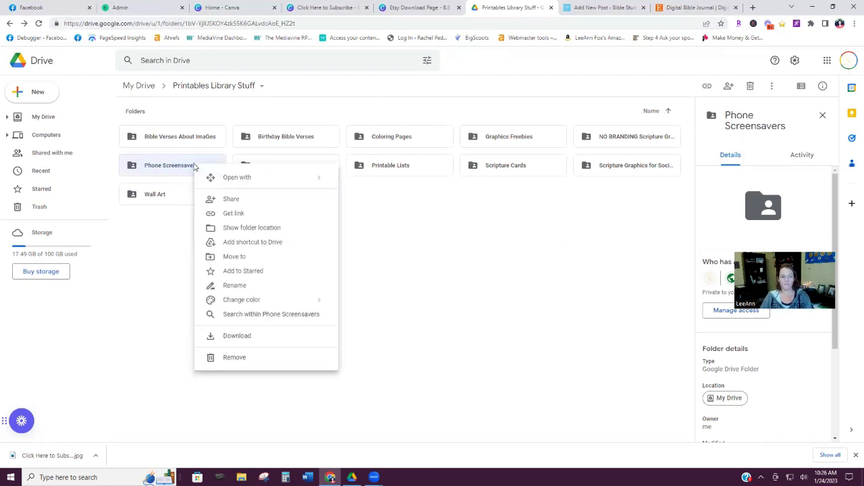
pyautogui.click(234, 214)
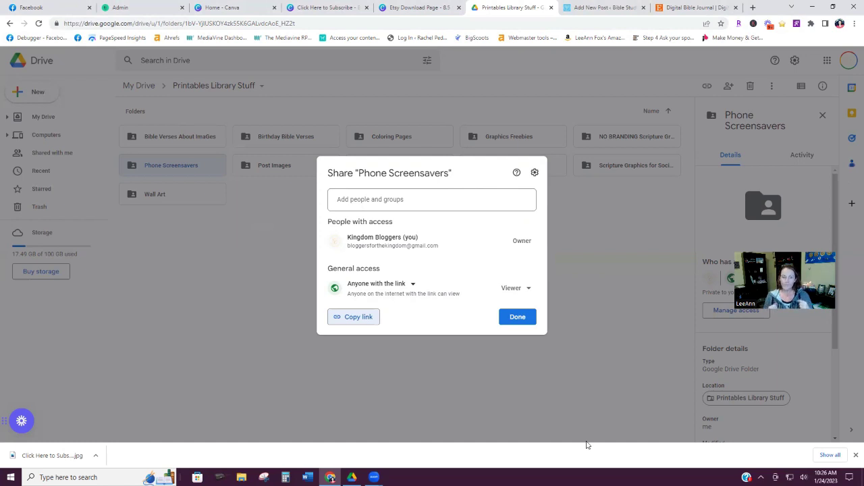
# Switch to the WordPress draft Example Post and link the text "free scripture coloring page" to the copied Google Drive file URL
pyautogui.click(608, 8)
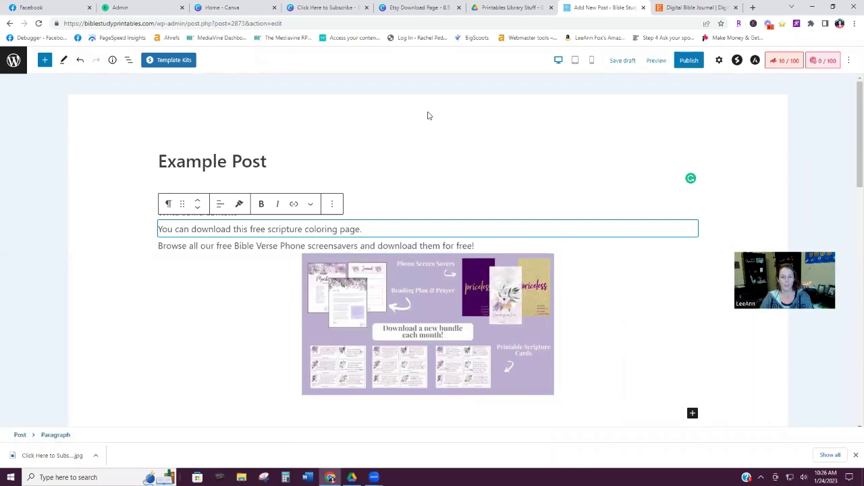
pyautogui.press('Escape')
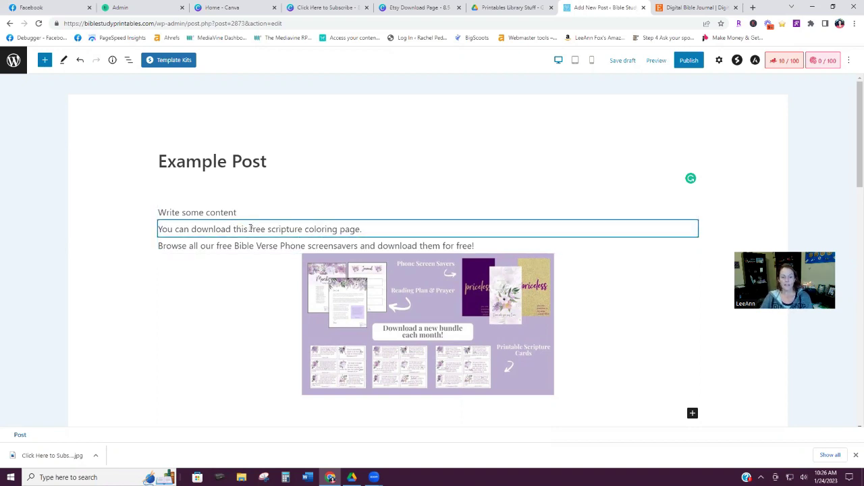
pyautogui.moveTo(251, 229); pyautogui.dragTo(363, 228)
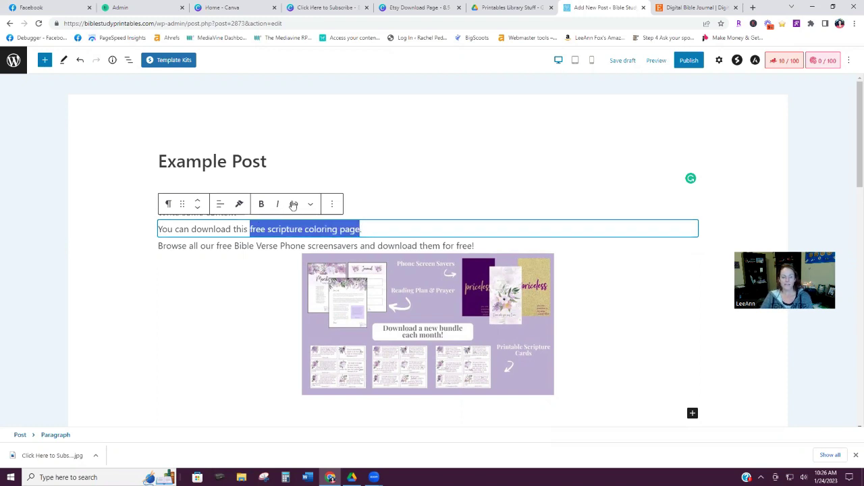
pyautogui.click(294, 203)
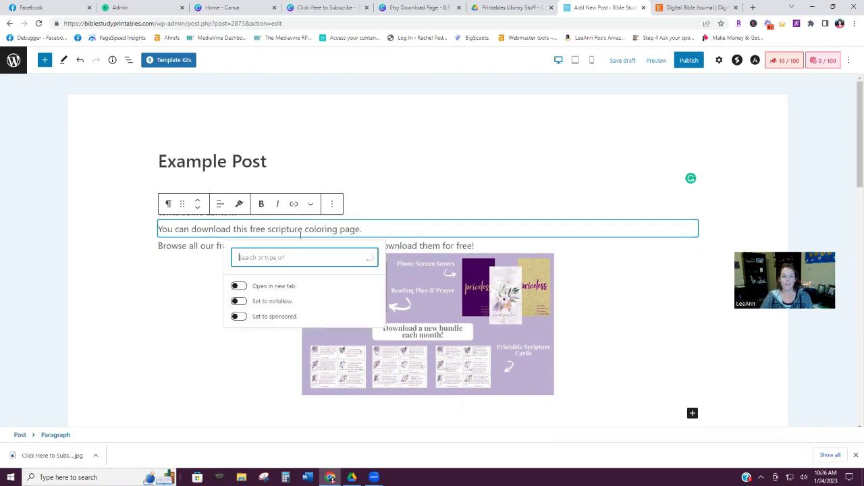
pyautogui.rightClick(314, 266)
pyautogui.click(337, 332)
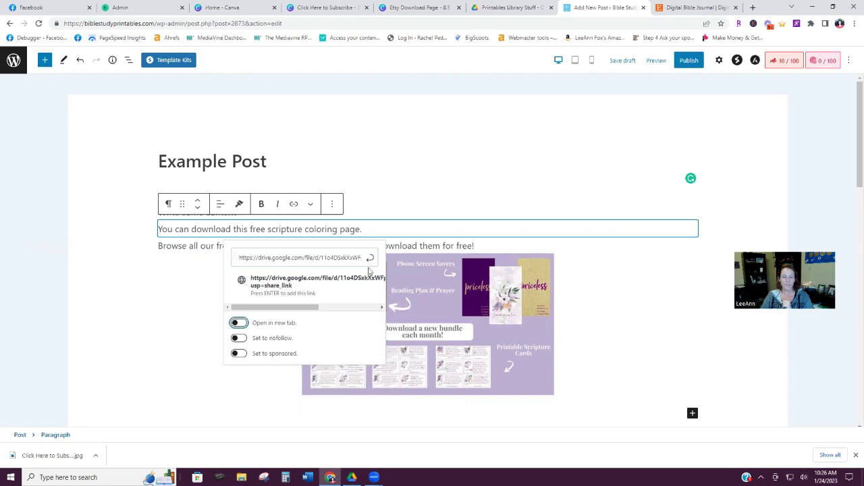
pyautogui.press('Return')
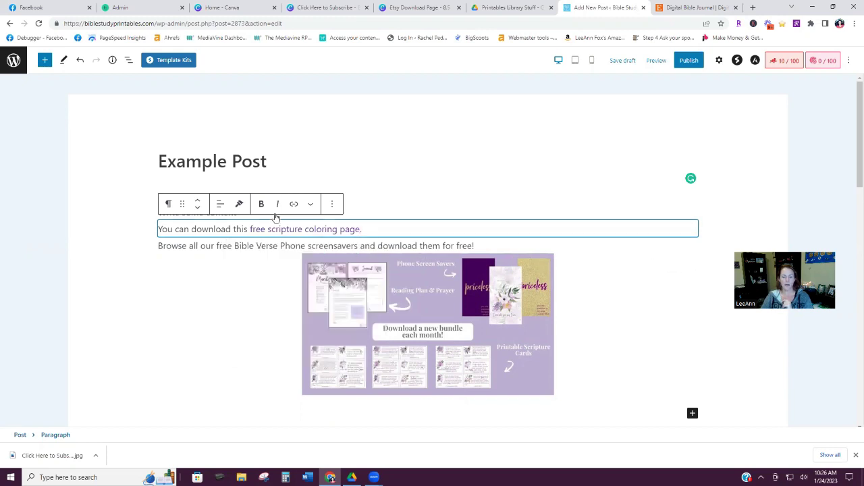
pyautogui.click(501, 185)
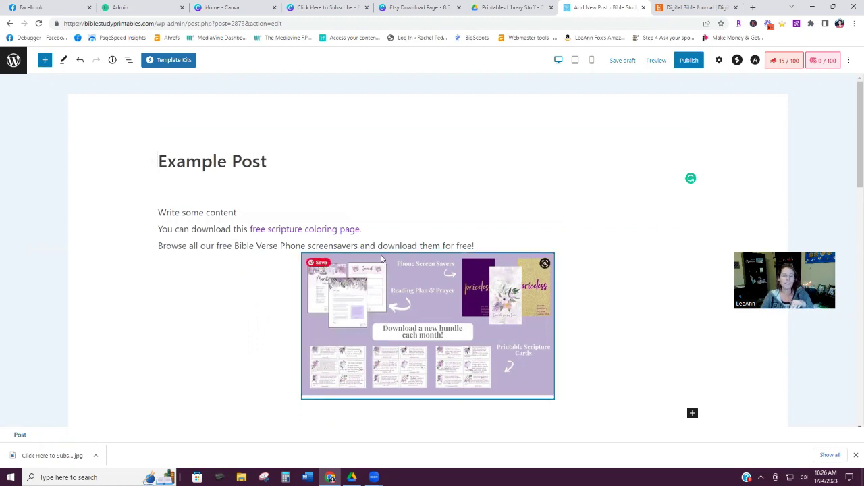
pyautogui.click(225, 246)
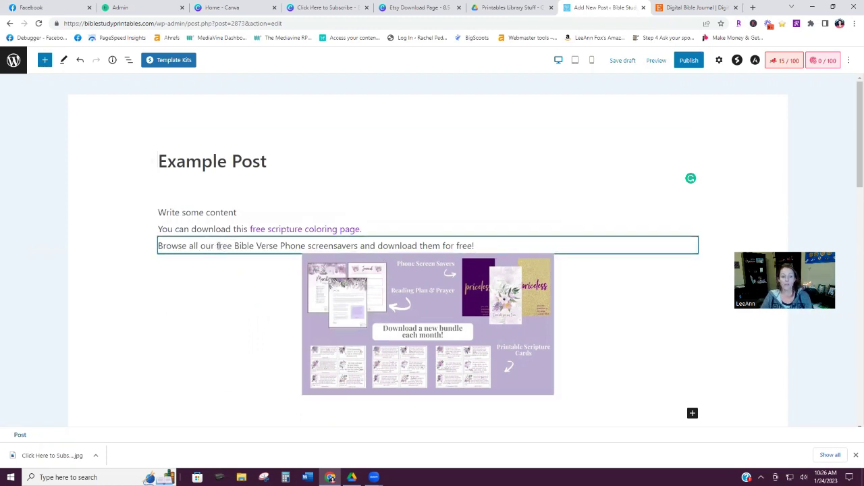
pyautogui.moveTo(217, 247); pyautogui.dragTo(359, 246)
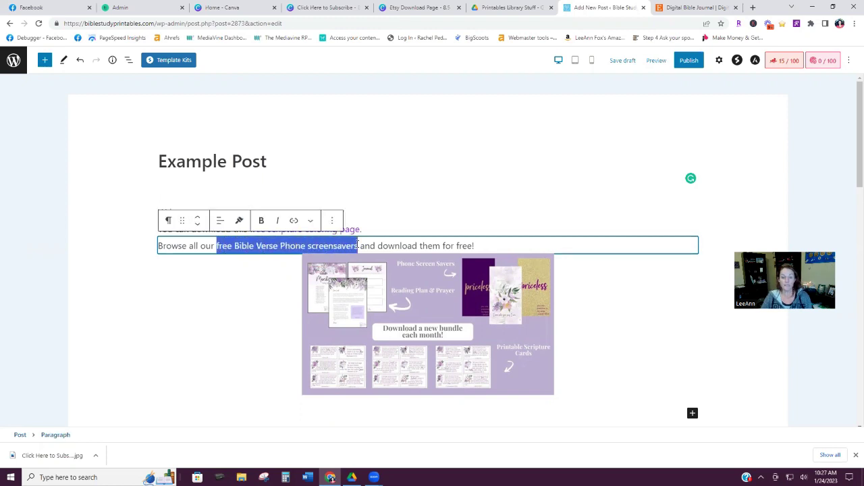
pyautogui.hotkey('ctrl', 'k')
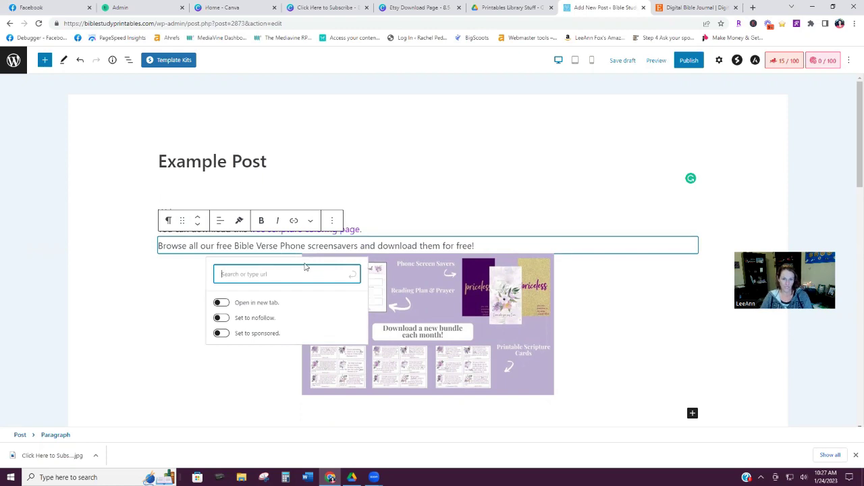
pyautogui.click(502, 183)
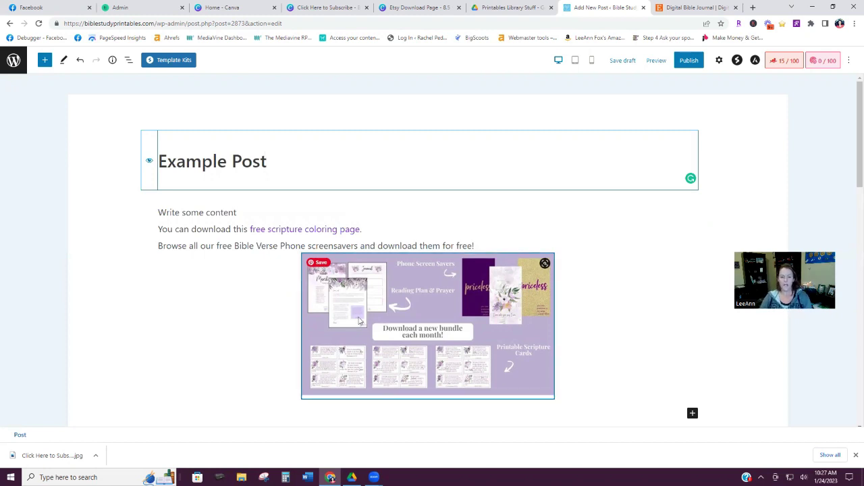
# View the link options of the monthly bundle image in the Example Post, leaving the image without a link
pyautogui.scroll(-2, 680, 309)
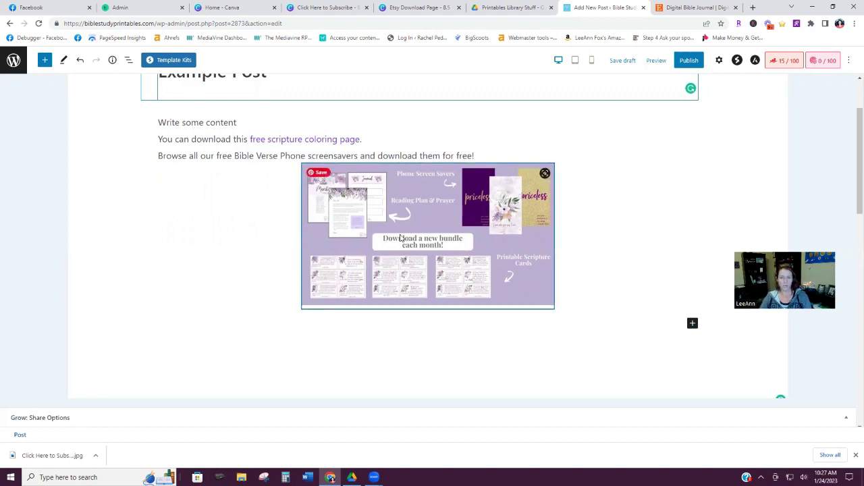
pyautogui.click(483, 242)
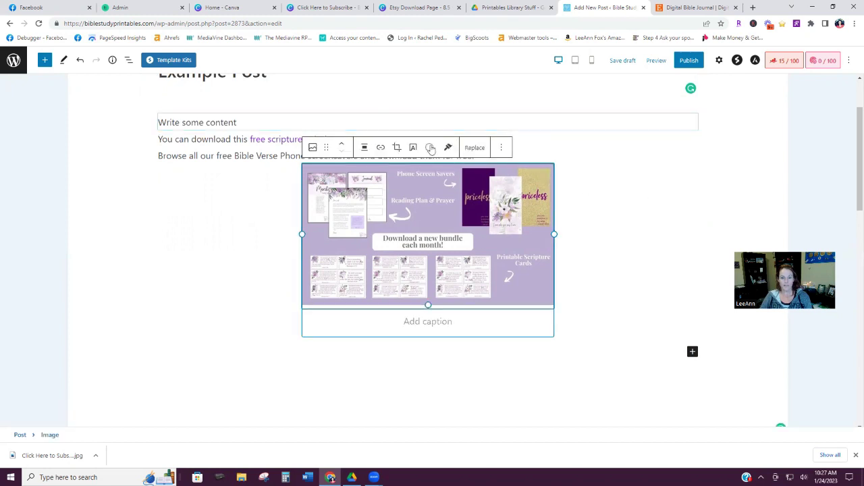
pyautogui.click(381, 149)
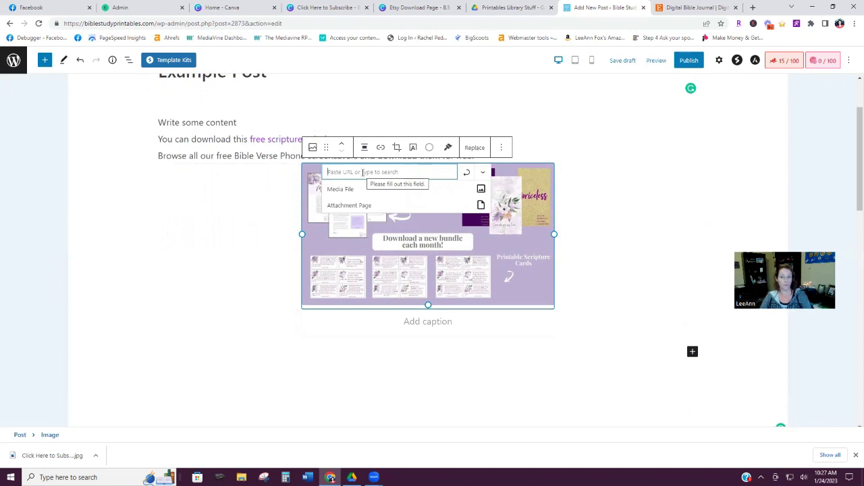
pyautogui.click(465, 174)
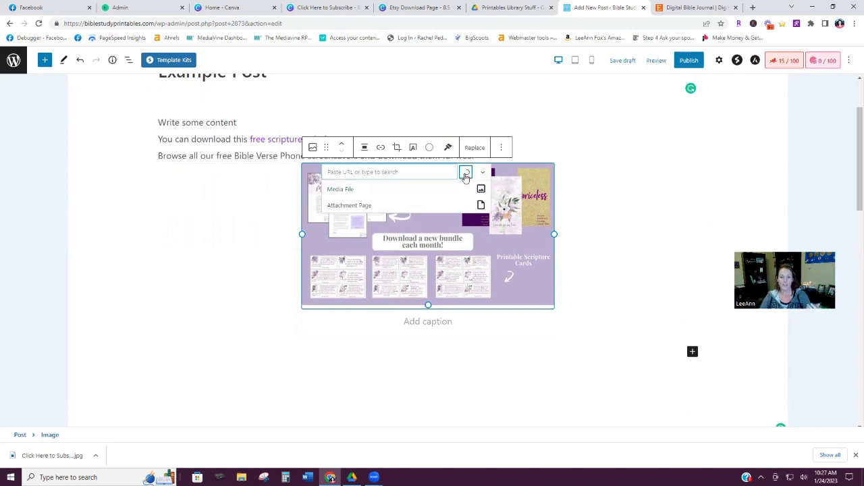
pyautogui.click(432, 156)
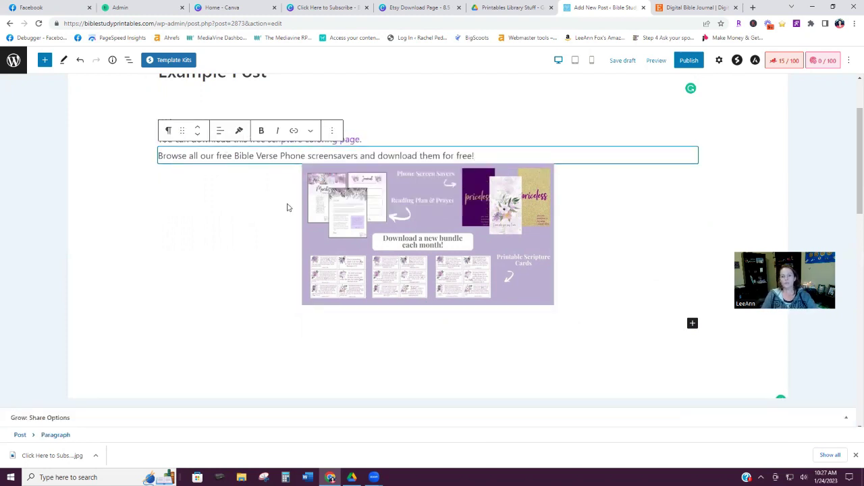
pyautogui.hotkey('ctrl', 's')
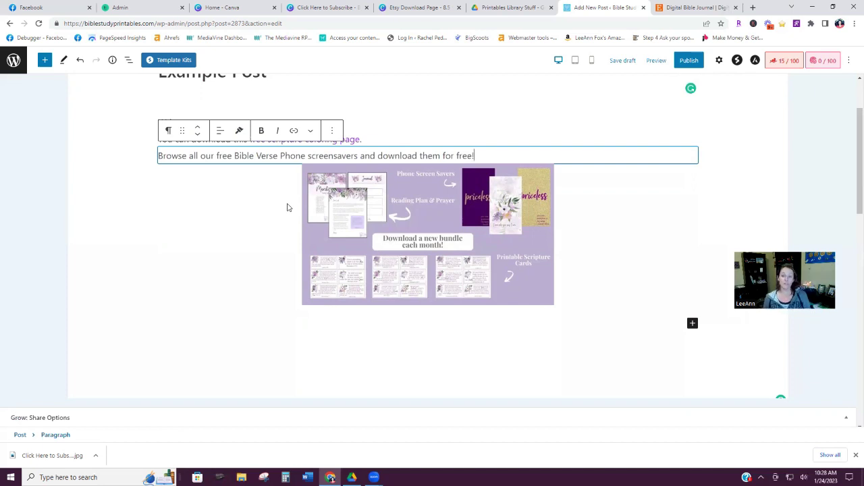
# Switch to the Etsy listing for the Digital Bible Journal and view its Digital files section with the uploaded download page PDF
pyautogui.click(677, 6)
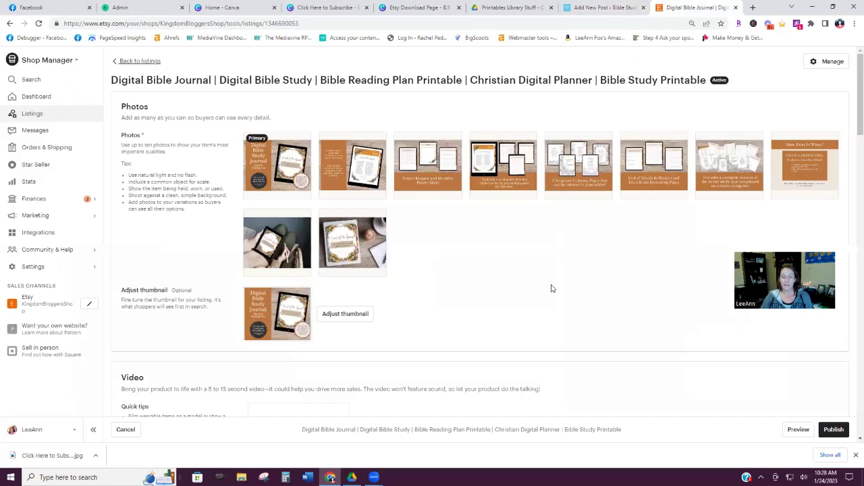
pyautogui.rightClick(553, 283)
pyautogui.press('Escape')
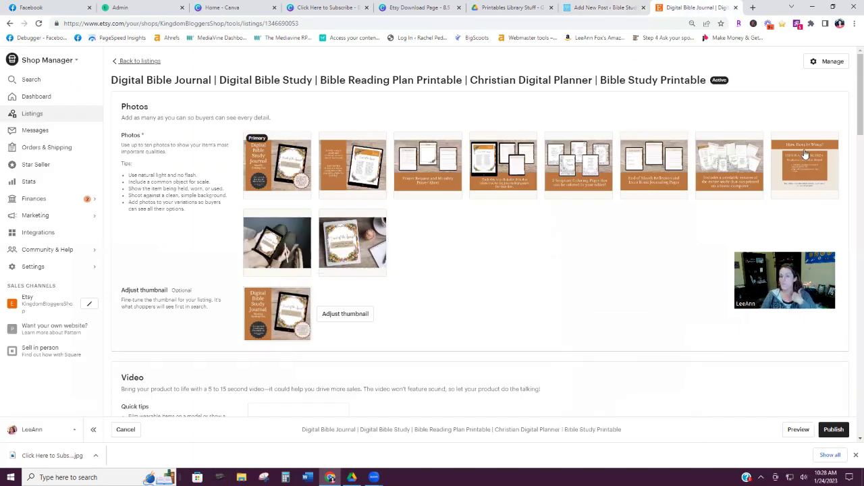
pyautogui.moveTo(859, 67); pyautogui.dragTo(853, 374)
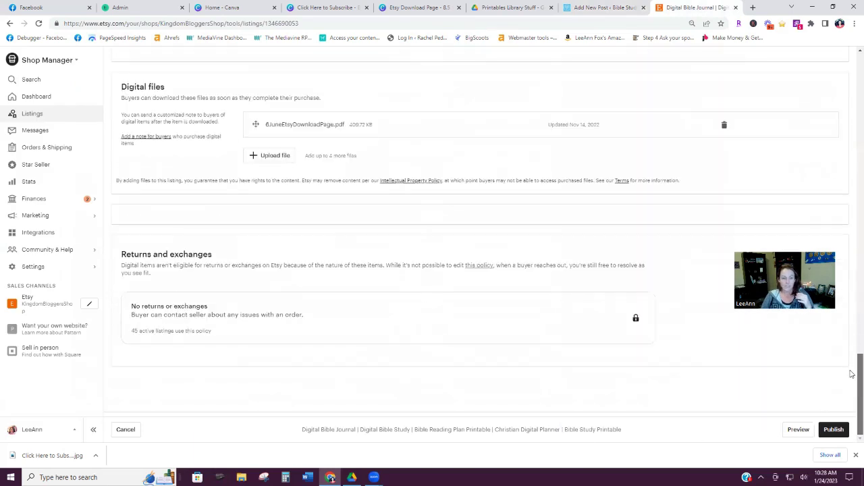
pyautogui.scroll(1, 324, 228)
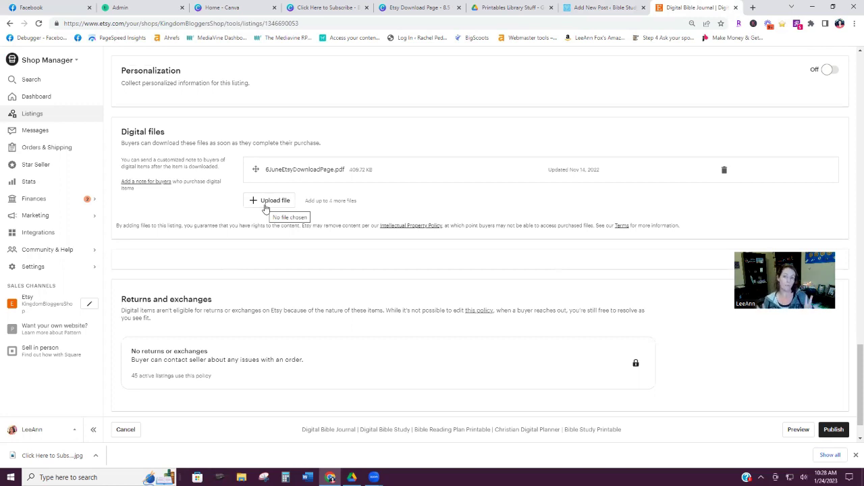
# Switch to the Canva design Etsy Download Page and examine page 1, from the shop header to the Rejoice in Hope download links
pyautogui.click(425, 7)
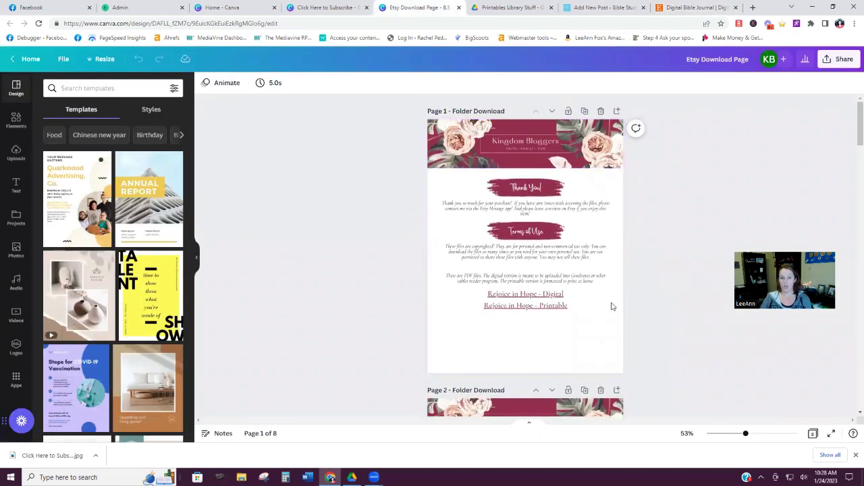
pyautogui.click(757, 434)
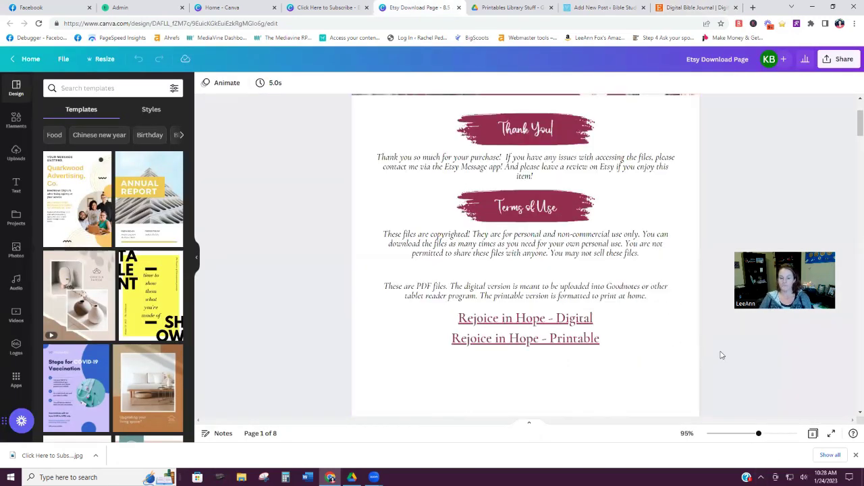
pyautogui.scroll(2, 677, 195)
pyautogui.scroll(1, 667, 181)
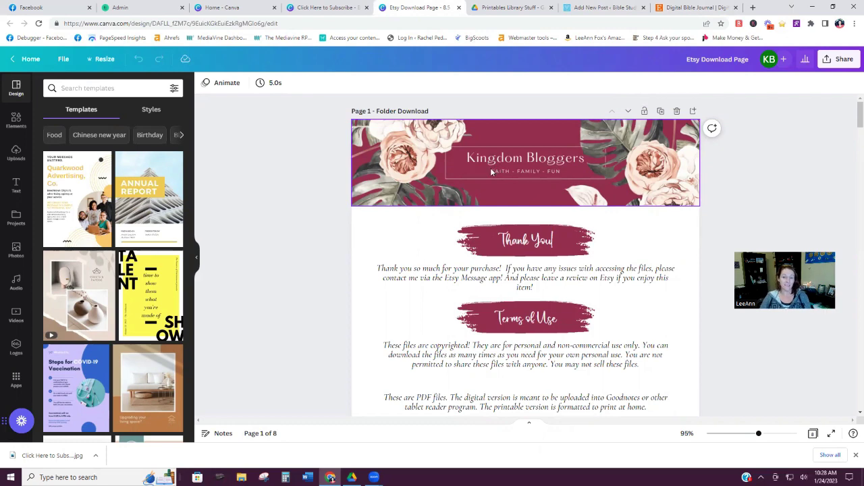
pyautogui.scroll(-3, 344, 214)
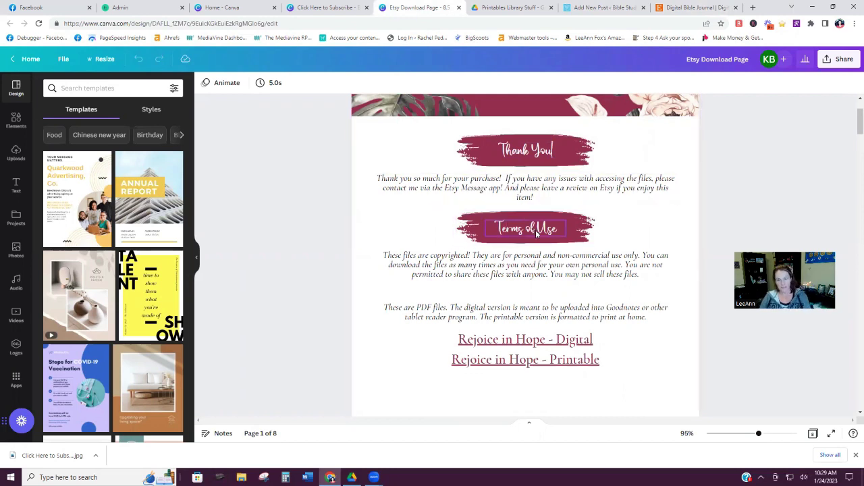
pyautogui.scroll(-2, 674, 320)
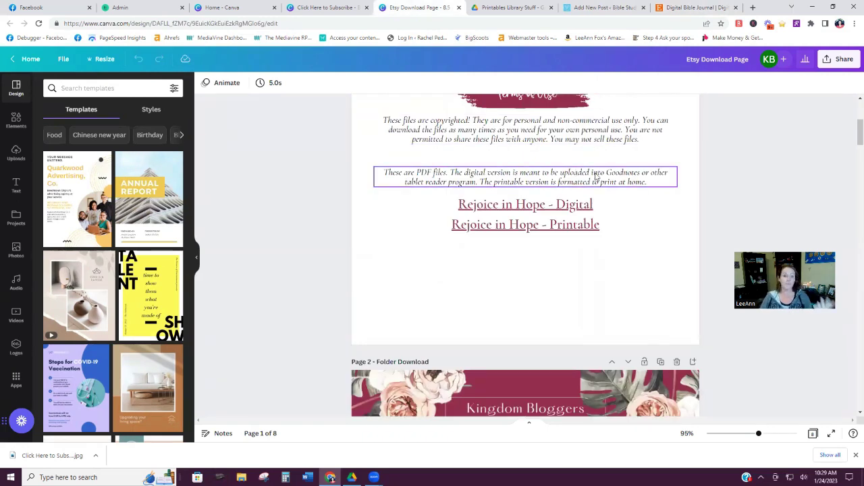
pyautogui.click(557, 207)
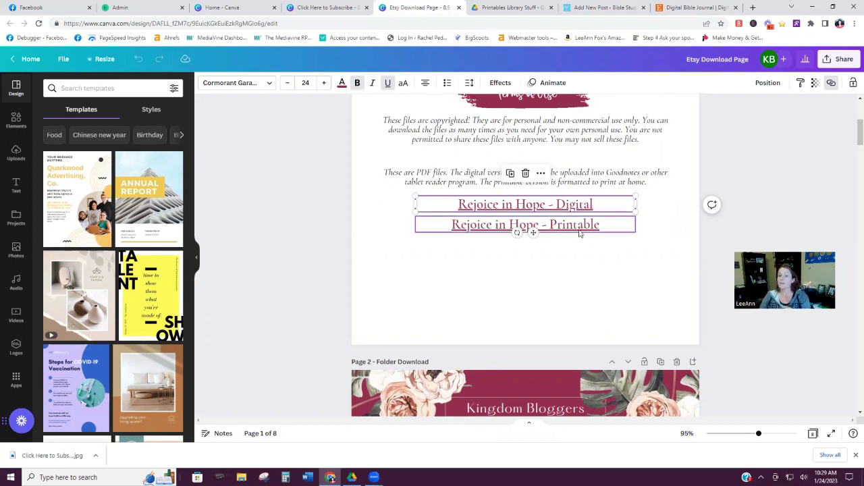
# Review the link layouts on the monthly files, Goodnotes Stickers and Canva Templates pages, then return to the links on page 2
pyautogui.scroll(-12, 602, 262)
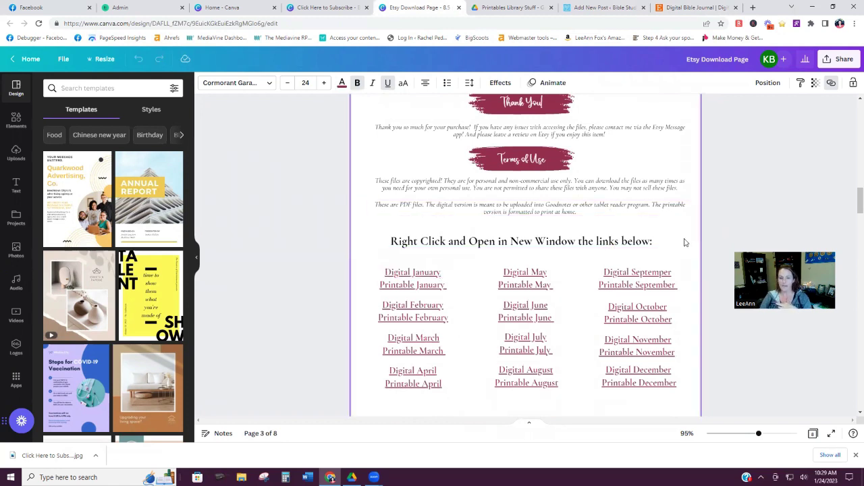
pyautogui.scroll(-1, 684, 244)
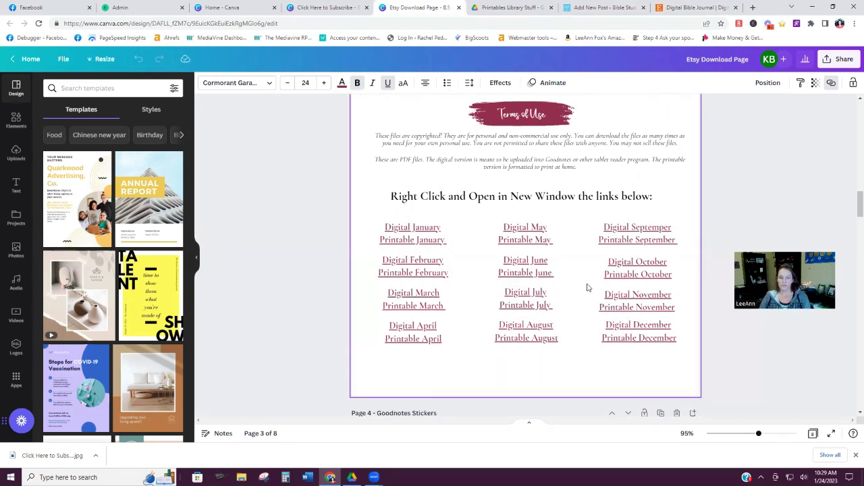
pyautogui.scroll(-4, 590, 290)
pyautogui.scroll(-4, 590, 291)
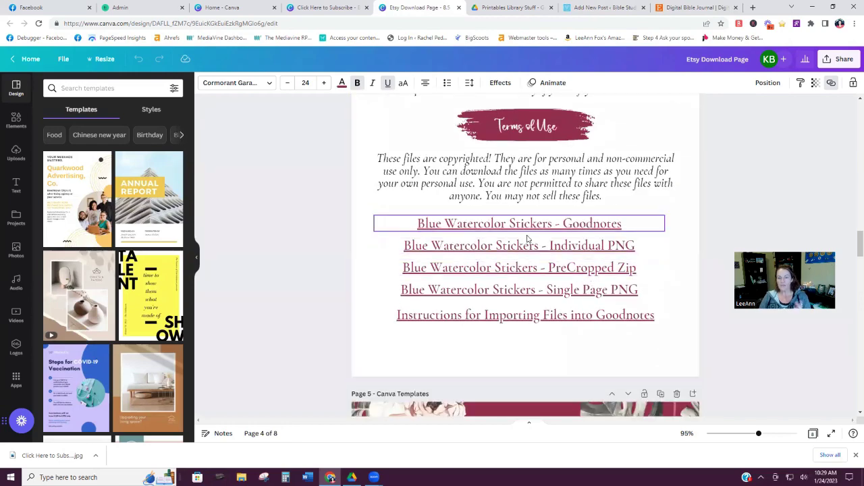
pyautogui.scroll(-5, 652, 274)
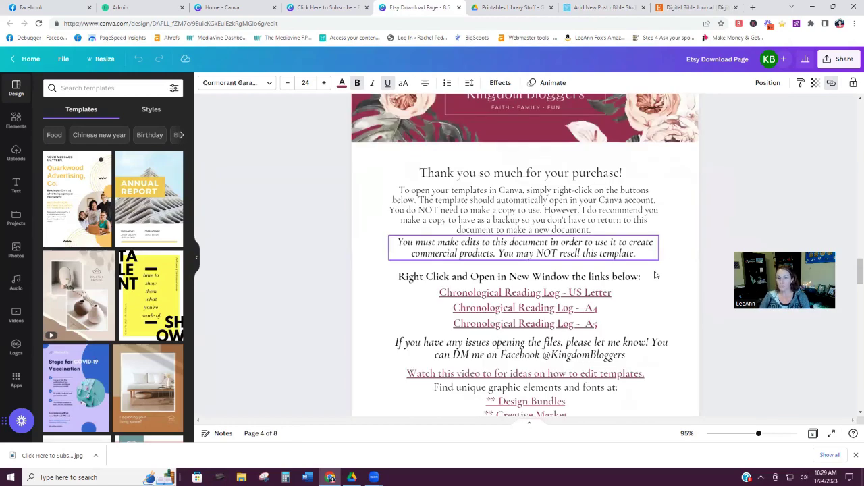
pyautogui.scroll(-6, 655, 275)
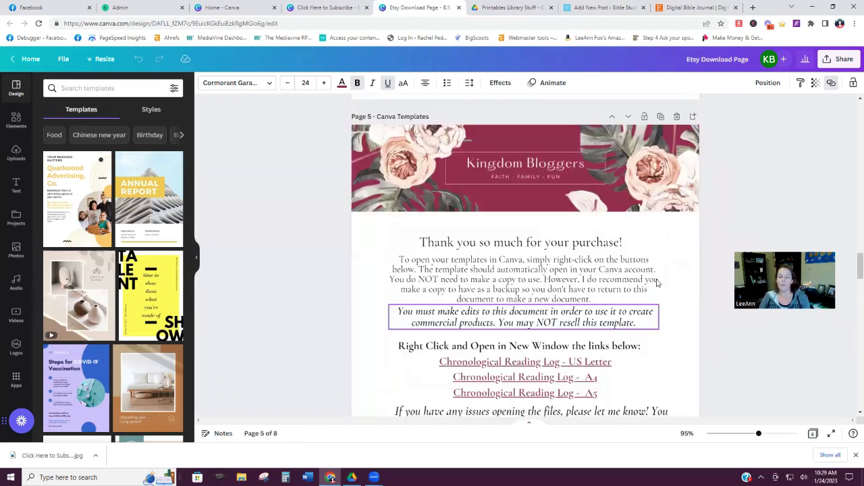
pyautogui.scroll(12, 657, 283)
pyautogui.scroll(15, 657, 284)
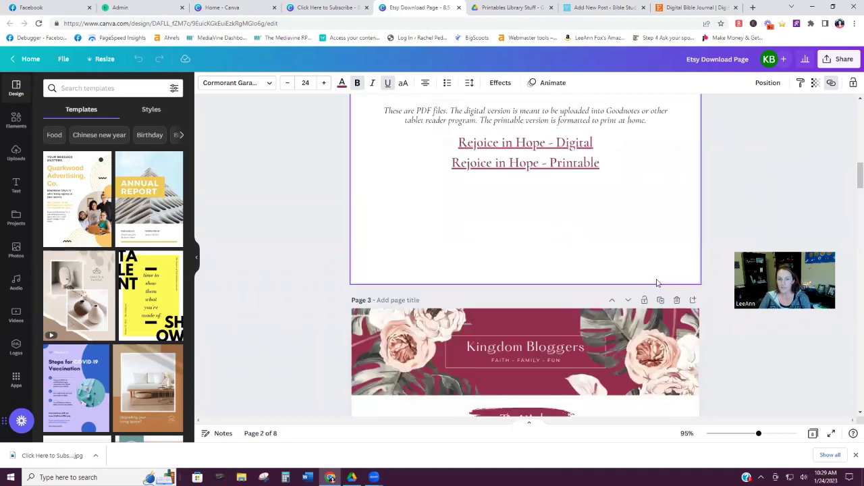
pyautogui.scroll(4, 519, 297)
pyautogui.scroll(-2, 565, 270)
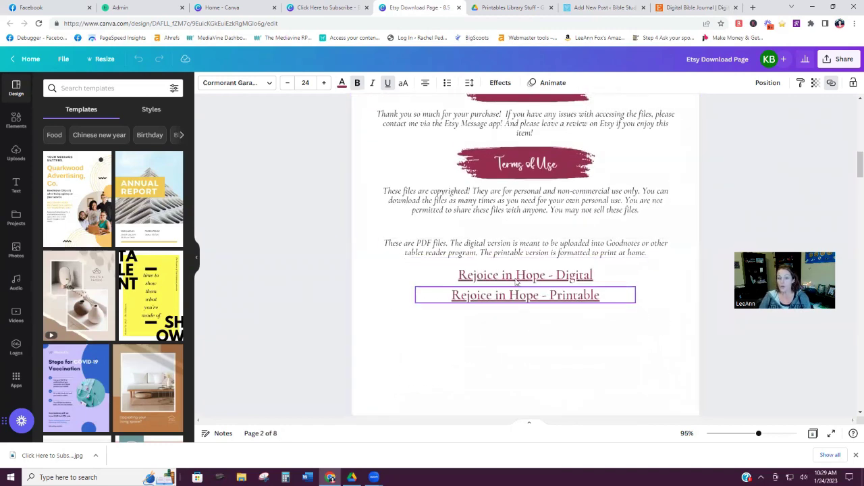
# Duplicate the PDF files note on page 2, place it below the two links, and replace its text with "Rejoice in Hope - Digital File"
pyautogui.click(483, 244)
pyautogui.click(511, 215)
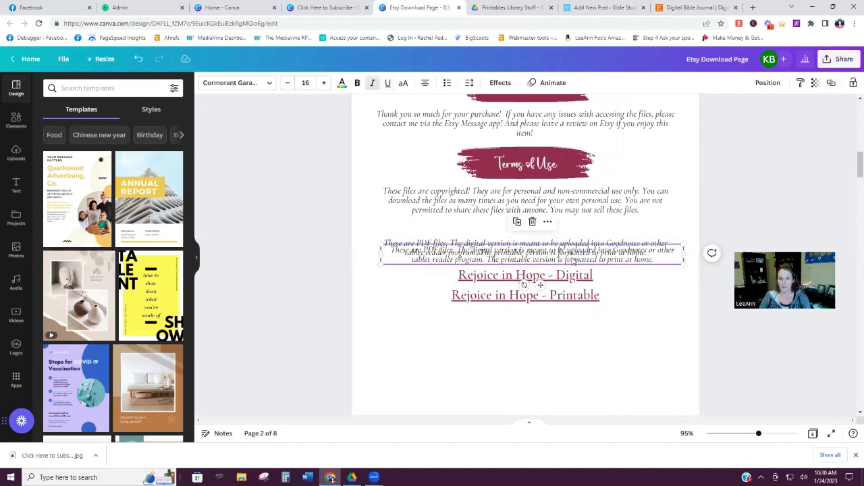
pyautogui.moveTo(572, 262); pyautogui.dragTo(568, 354)
pyautogui.tripleClick(569, 354)
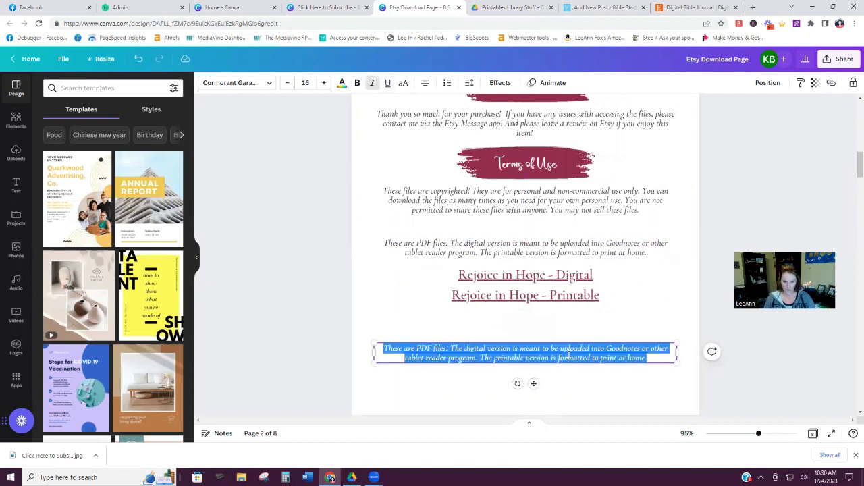
pyautogui.write('Rejo')
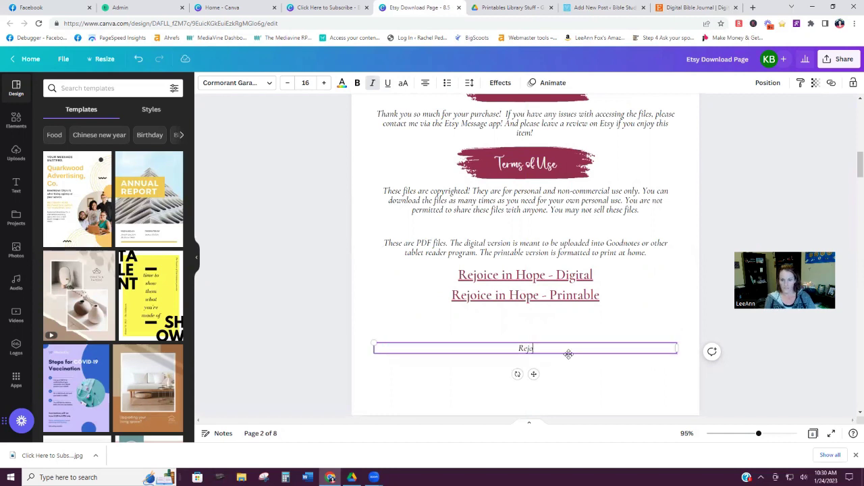
pyautogui.write('ice in H')
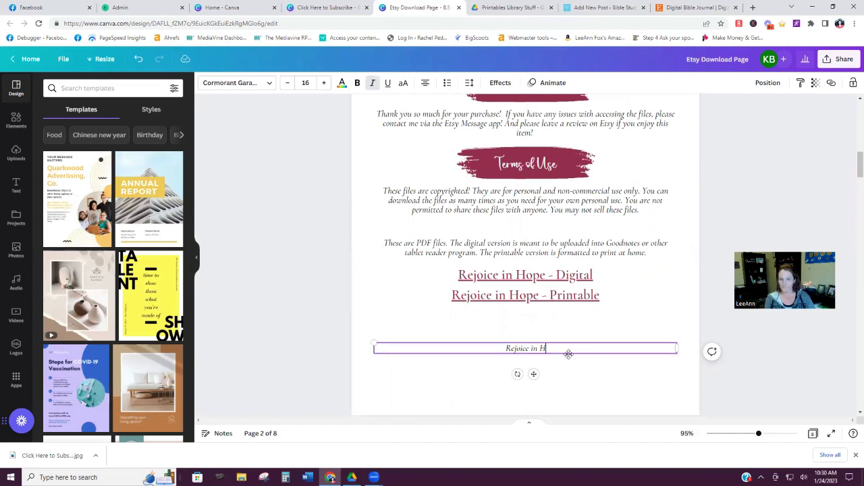
pyautogui.write('ope - D')
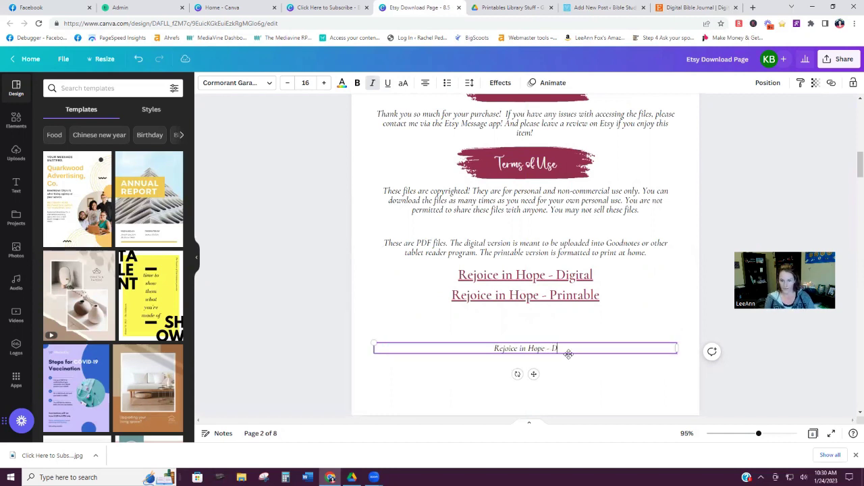
pyautogui.write('igital File')
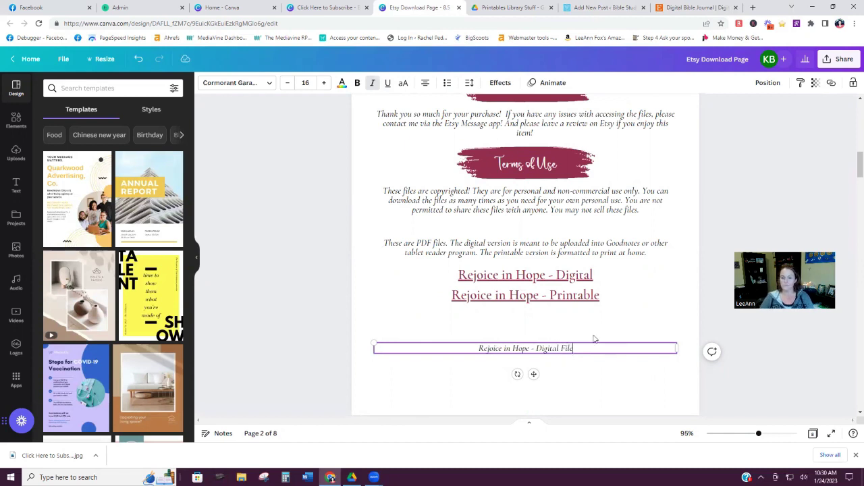
pyautogui.press('Escape')
# Remove the new text's italics, set its font size to 22, and fit its narrowed box below the Rejoice in Hope - Printable link
pyautogui.click(586, 350)
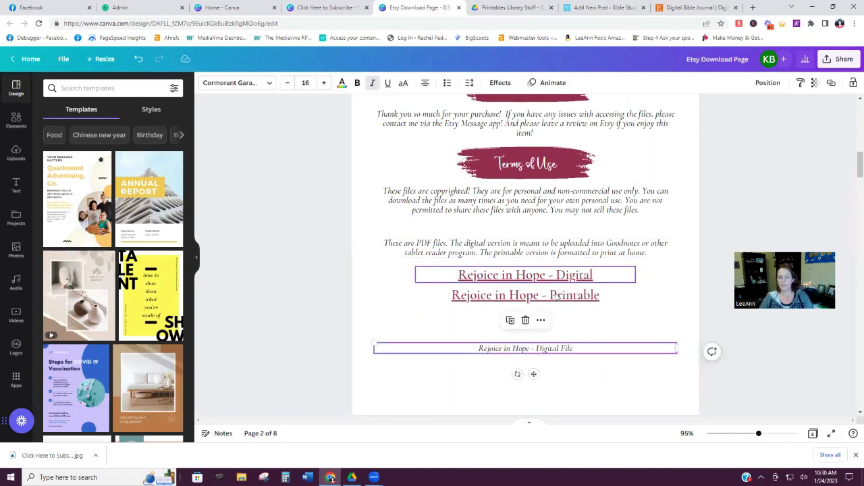
pyautogui.click(372, 83)
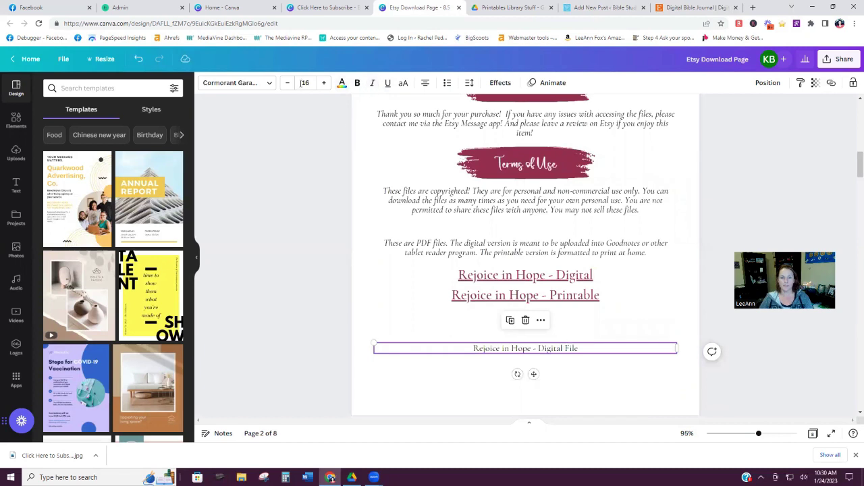
pyautogui.click(324, 82)
pyautogui.click(324, 82)
pyautogui.click(324, 82)
pyautogui.click(324, 82)
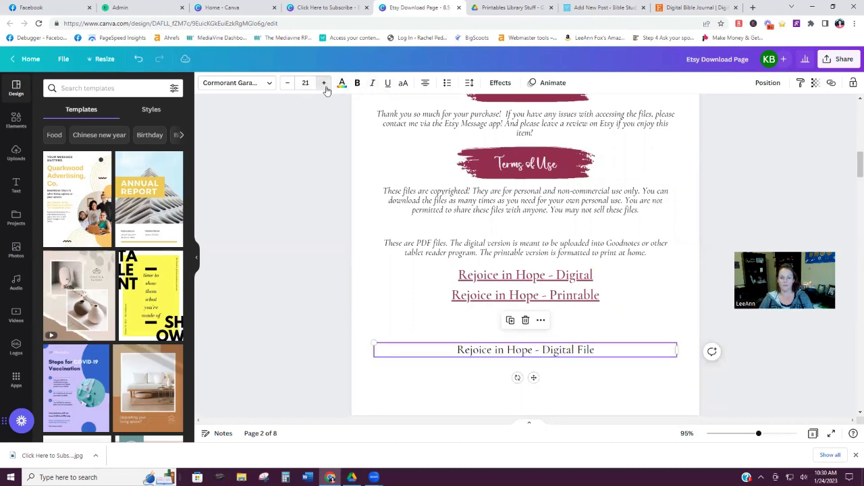
pyautogui.click(324, 82)
pyautogui.click(324, 82)
pyautogui.moveTo(677, 354); pyautogui.dragTo(569, 335)
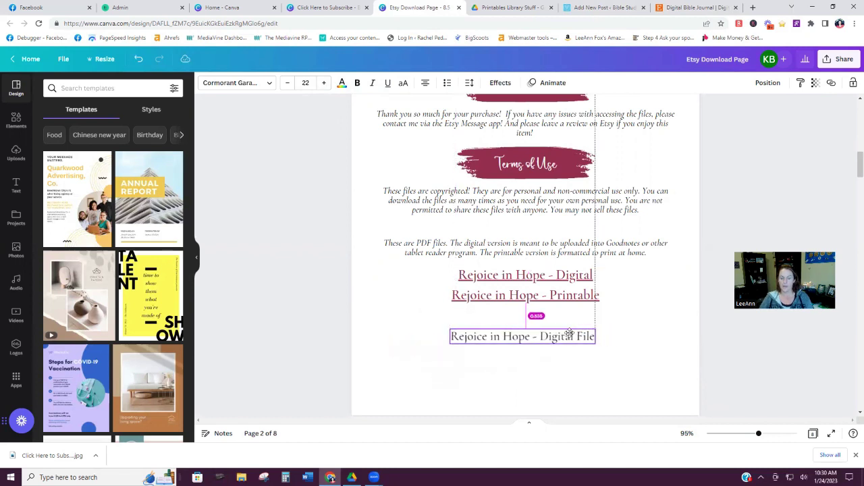
pyautogui.click(558, 353)
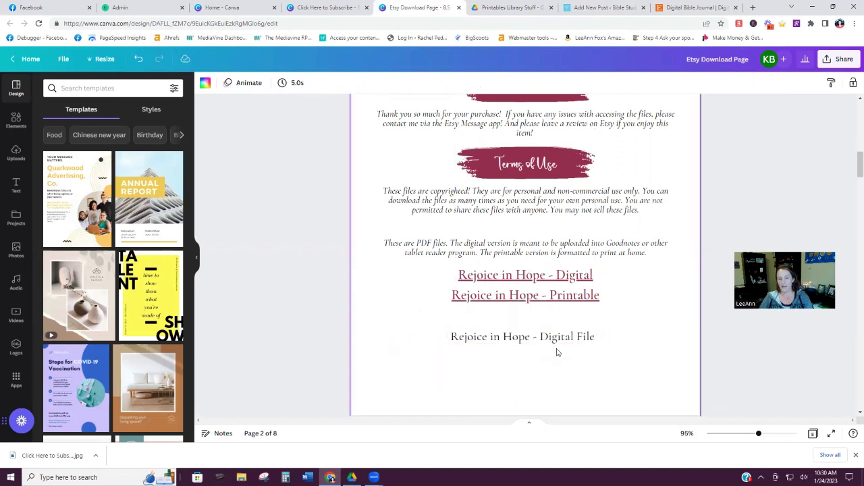
# Link the "Rejoice in Hope - Digital File" text on page 2 to the copied Google Drive share link
pyautogui.doubleClick(559, 339)
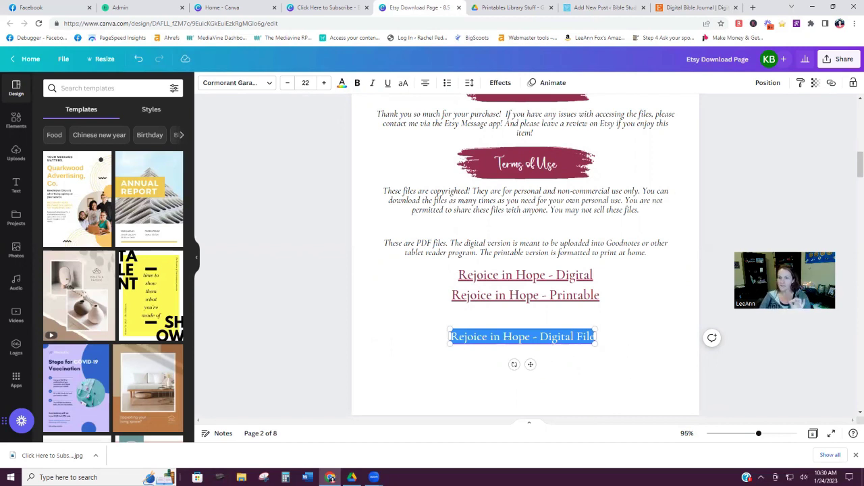
pyautogui.click(832, 82)
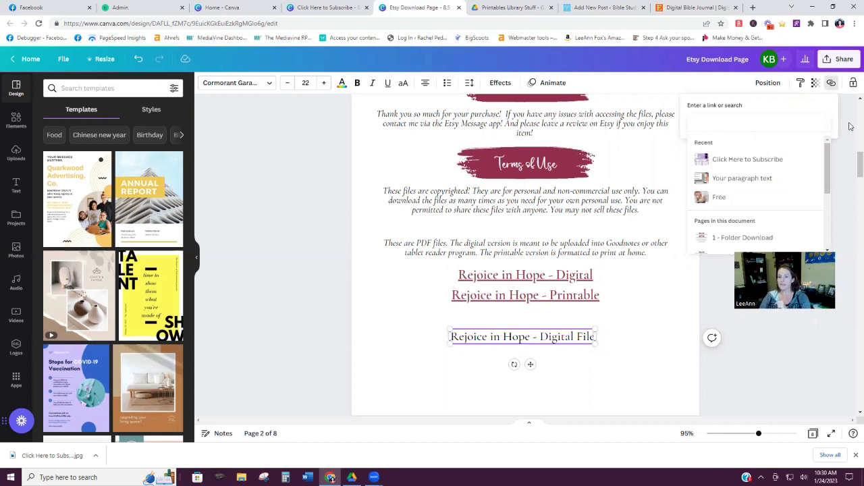
pyautogui.rightClick(708, 118)
pyautogui.click(739, 182)
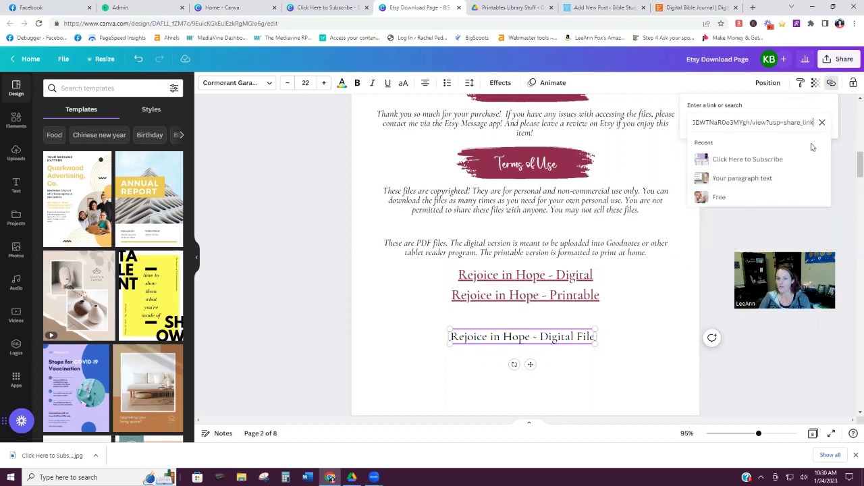
pyautogui.press('Return')
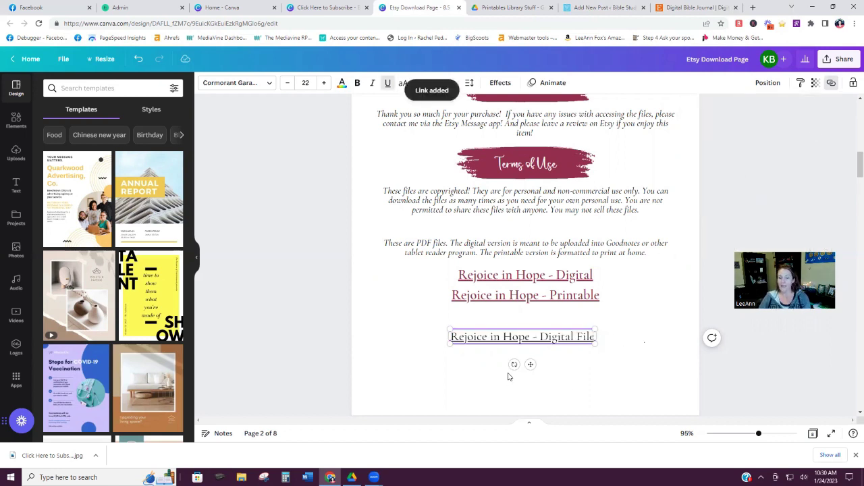
pyautogui.click(509, 377)
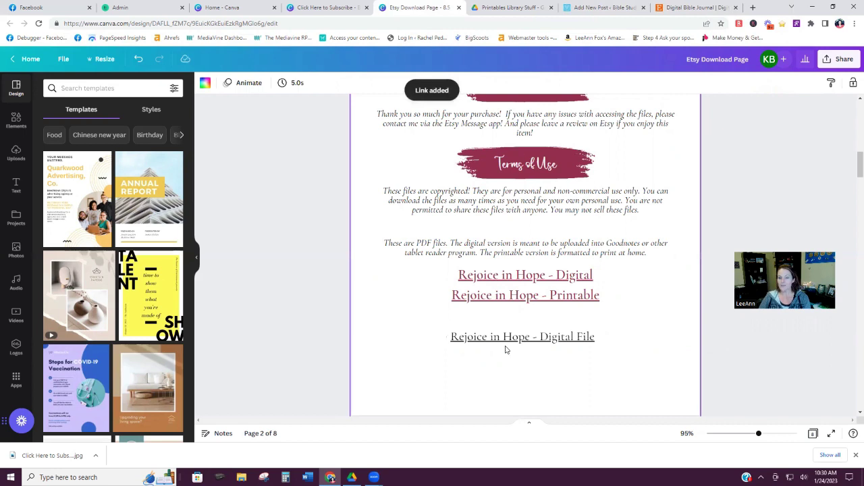
# Recolor the "Rejoice in Hope - Digital File" link with the maroon document color
pyautogui.doubleClick(583, 339)
pyautogui.click(341, 83)
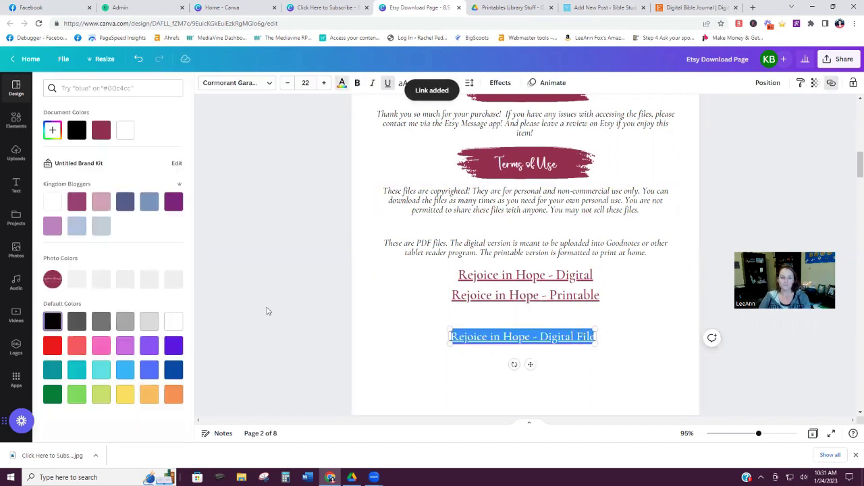
pyautogui.click(101, 130)
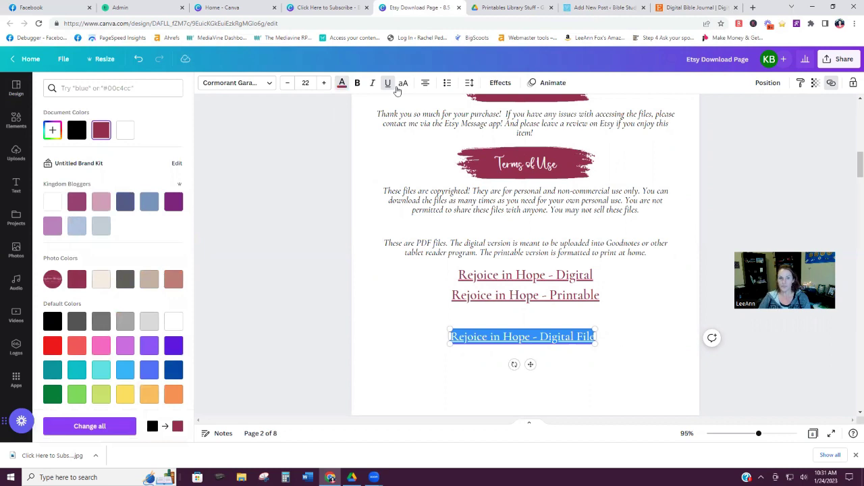
pyautogui.press('Escape')
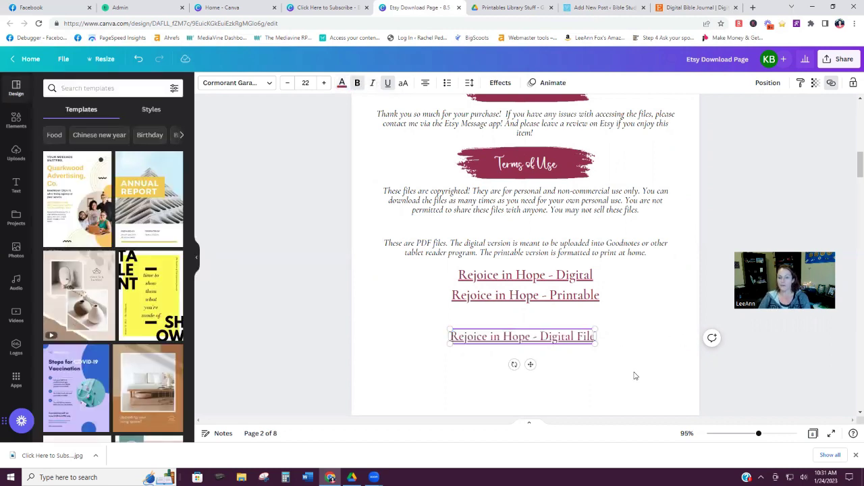
pyautogui.click(634, 375)
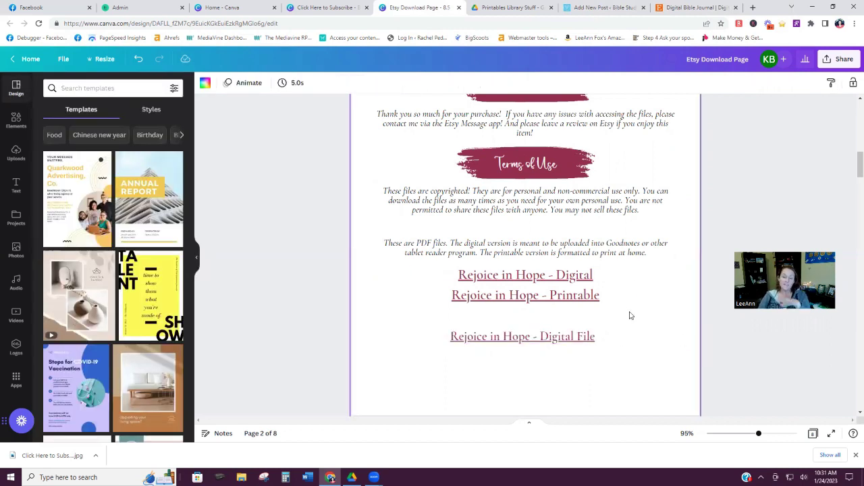
# Delete the "Rejoice in Hope - Digital File" link from page 2
pyautogui.click(533, 336)
pyautogui.press('Delete')
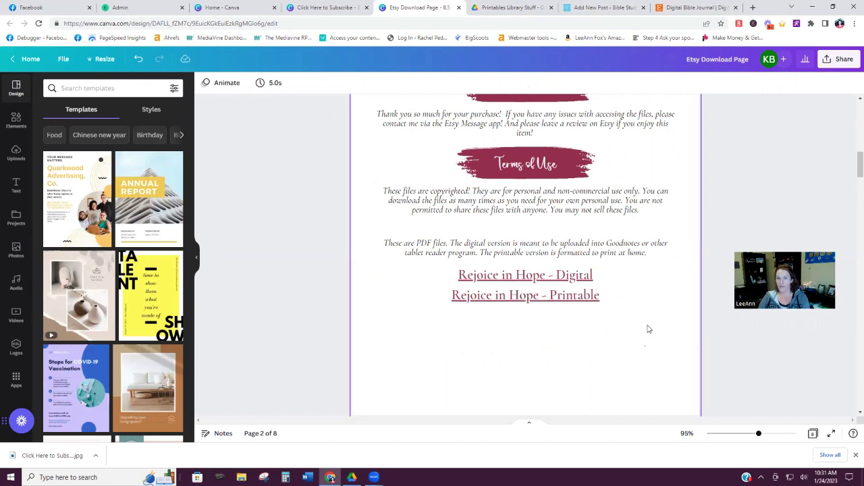
# Review the file types offered for downloading the design, including PDF Standard, and close the options without downloading
pyautogui.click(827, 61)
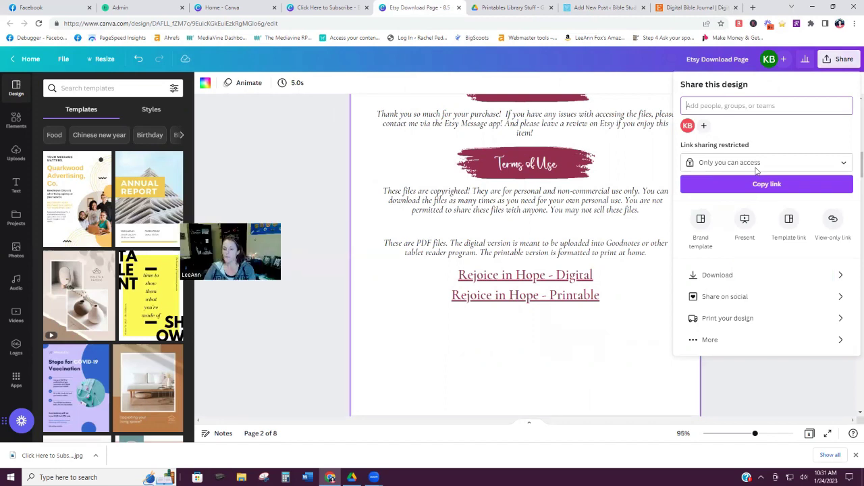
pyautogui.click(833, 275)
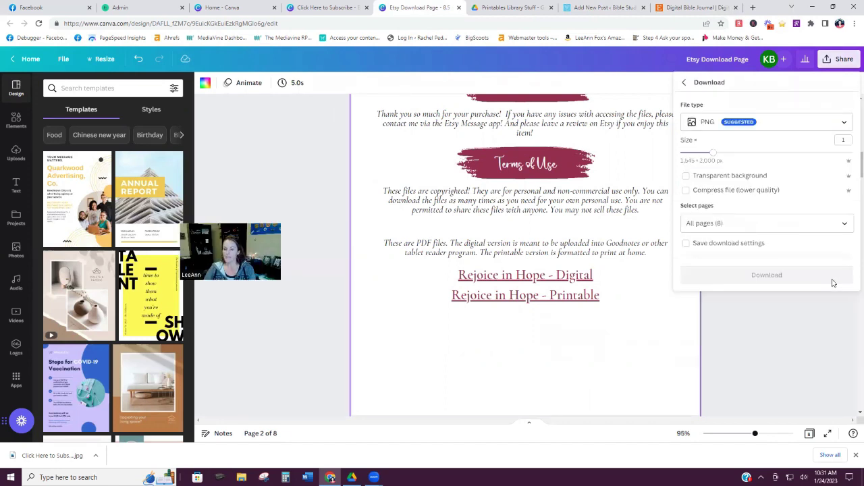
pyautogui.click(842, 122)
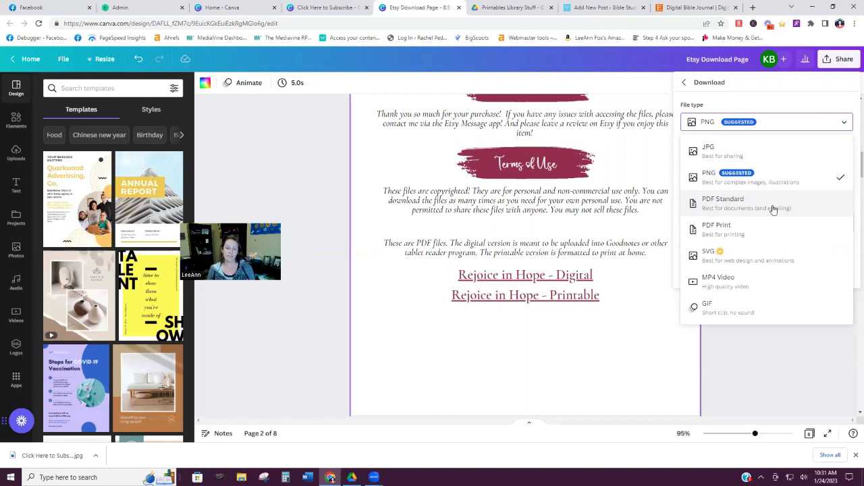
pyautogui.click(285, 326)
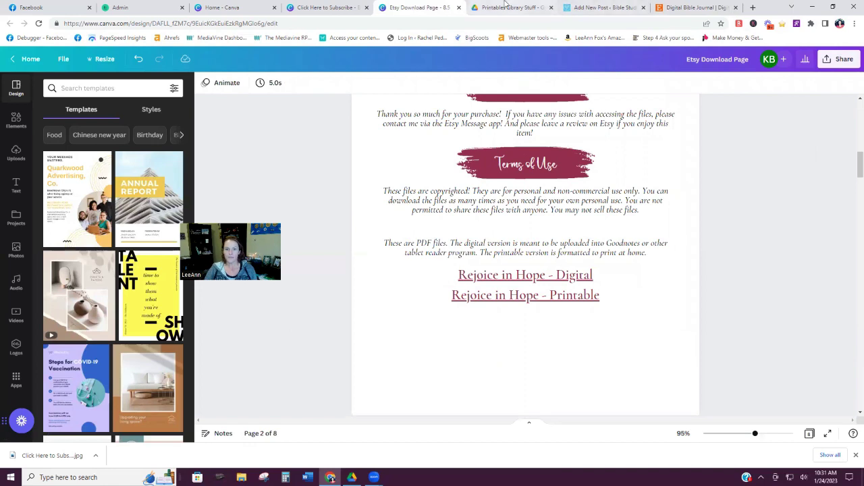
# Switch to the Etsy listing for the Digital Bible Journal and examine its Digital files section, including the upload option
pyautogui.click(693, 5)
pyautogui.scroll(-1, 387, 258)
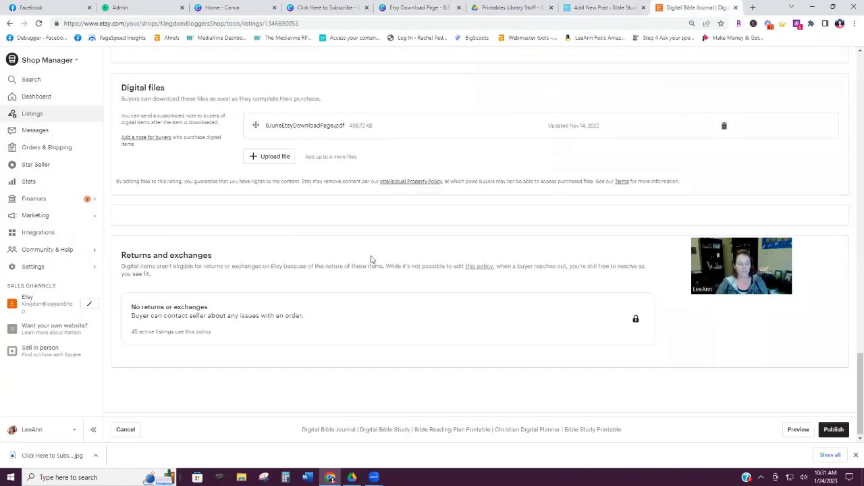
pyautogui.scroll(1, 370, 259)
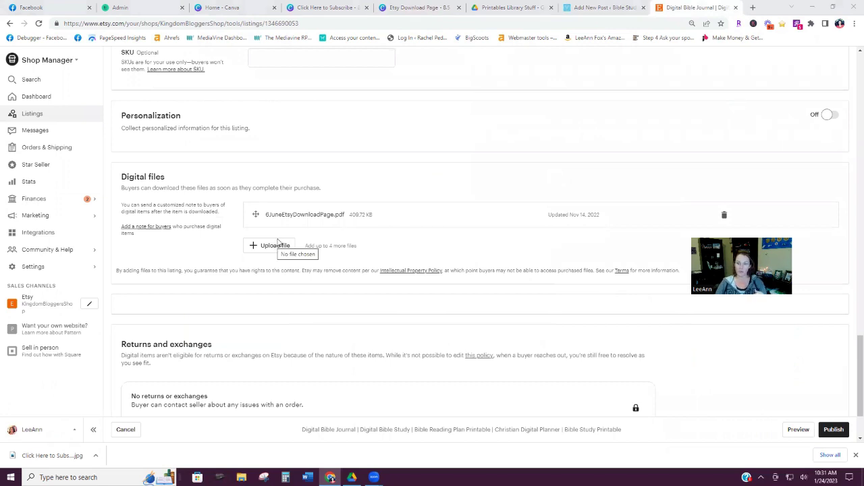